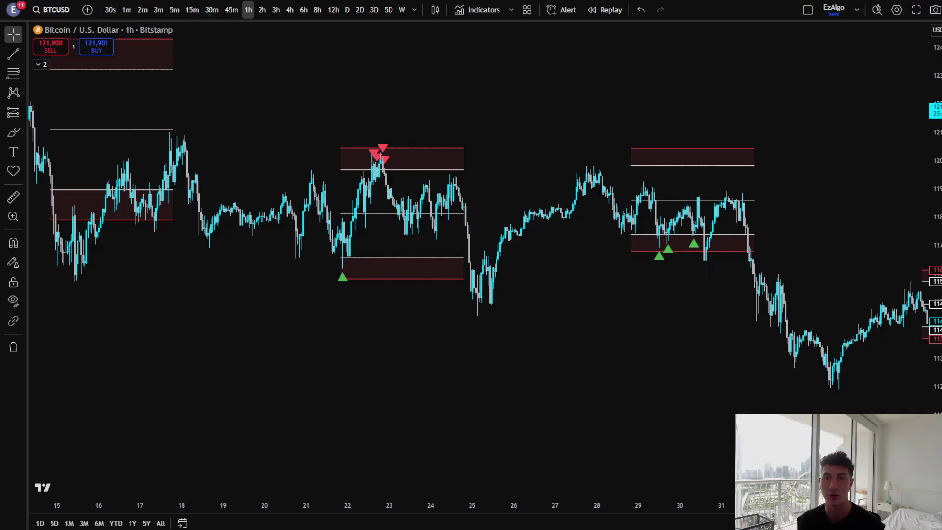
# Circle the green signal triangle at the lower zone of the 22–24 July range with the Brush and undo it.
pyautogui.hscroll(-5, 736, 196)
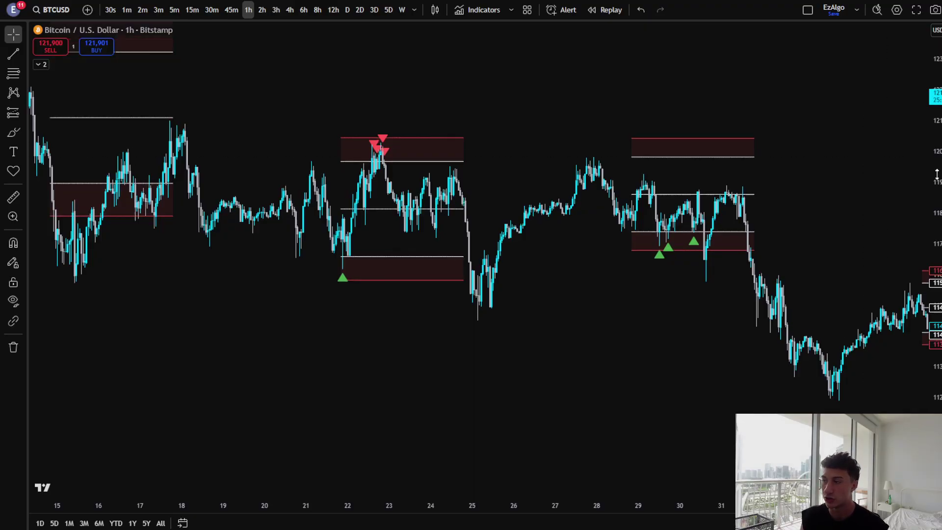
pyautogui.click(13, 132)
pyautogui.moveTo(380, 275); pyautogui.dragTo(426, 279)
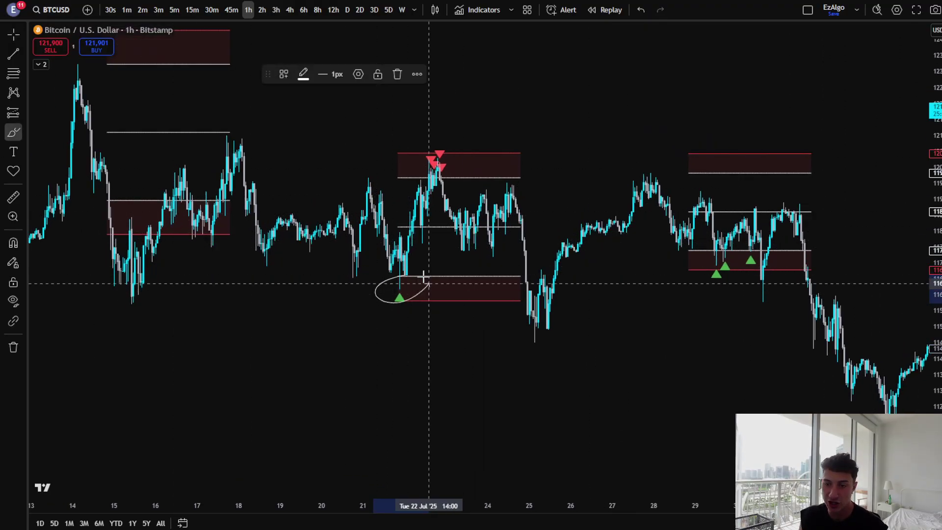
pyautogui.hotkey('ctrl', 'z')
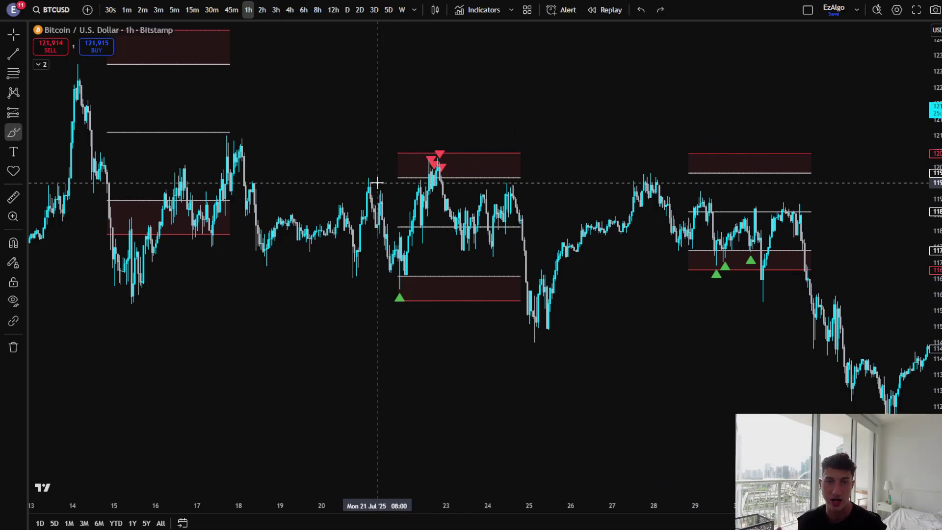
pyautogui.click(401, 98)
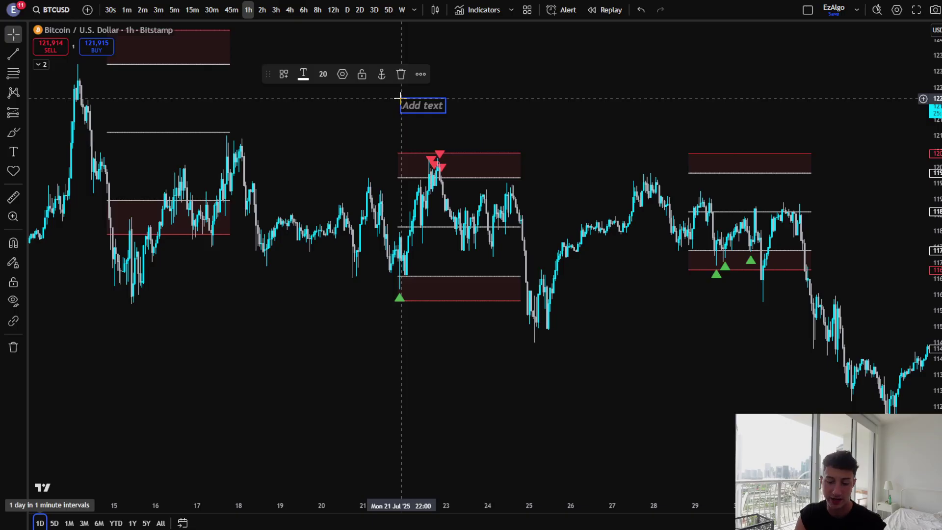
pyautogui.write('OH')
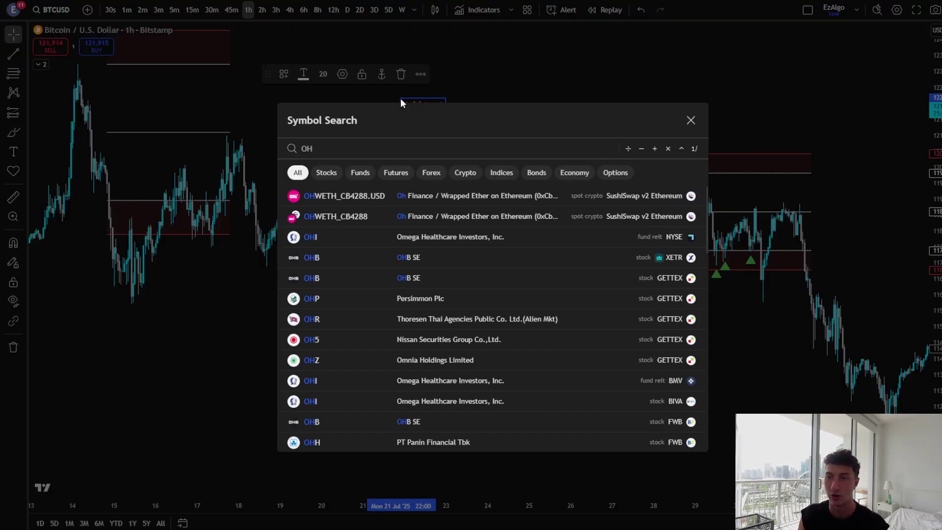
pyautogui.click(690, 120)
pyautogui.press('Delete')
# Add the text label "OHLC, OLHC" above the 22–24 July range.
pyautogui.click(13, 152)
pyautogui.click(428, 115)
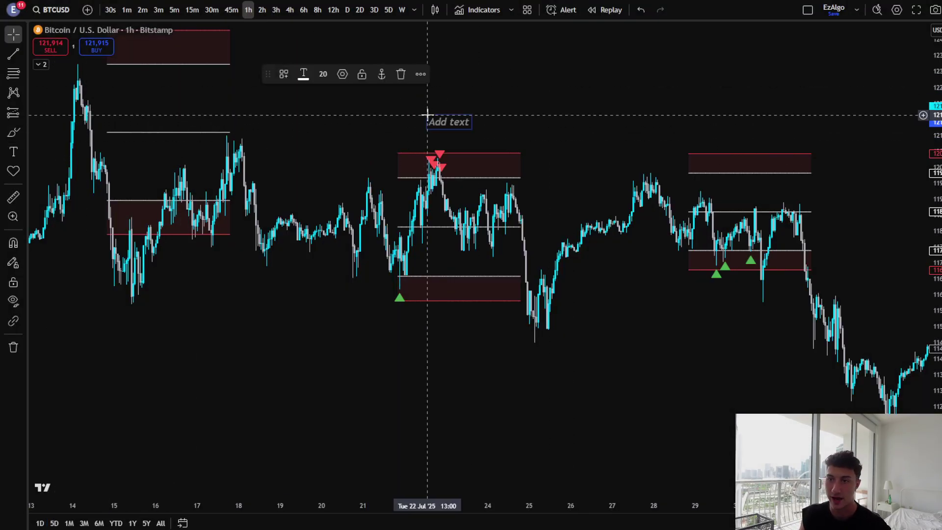
pyautogui.write('d')
pyautogui.press('BackSpace')
pyautogui.press('BackSpace')
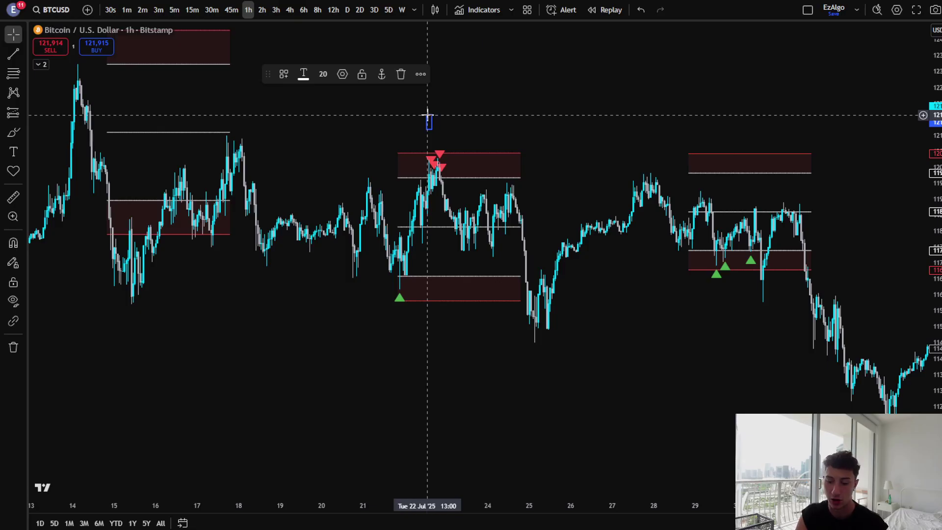
pyautogui.write('OHLC')
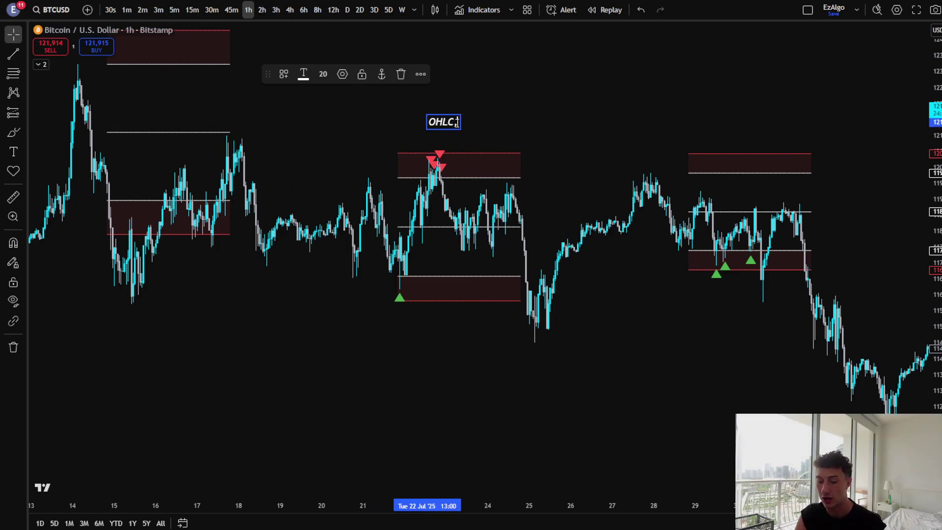
pyautogui.write('LHC')
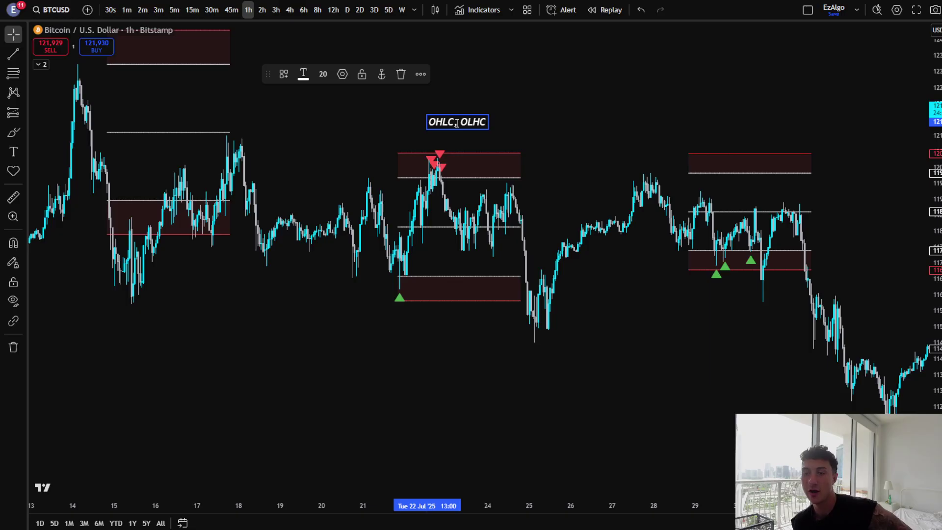
pyautogui.click(435, 105)
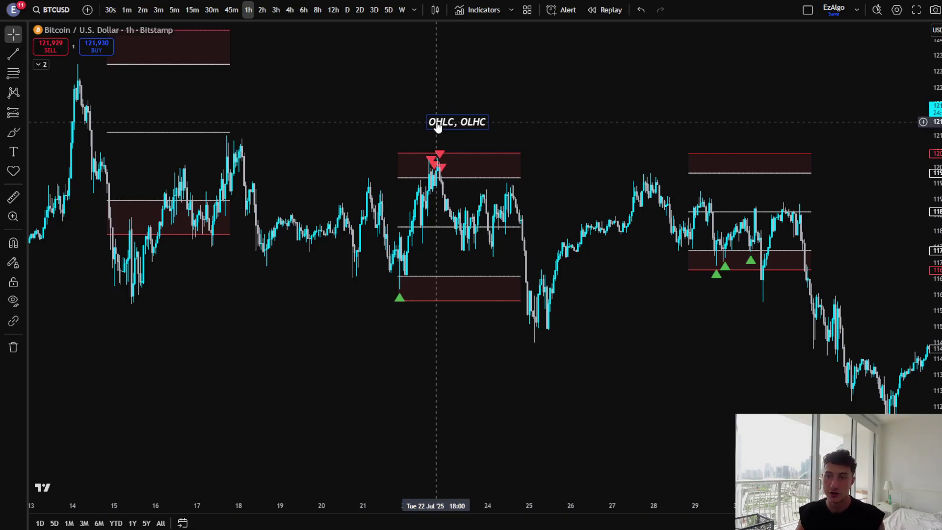
pyautogui.moveTo(437, 123); pyautogui.dragTo(433, 110)
# Draw a curved connector leading from the end of the "OHLC, OLHC" label toward 25 July with the Brush.
pyautogui.moveTo(481, 93); pyautogui.dragTo(400, 92)
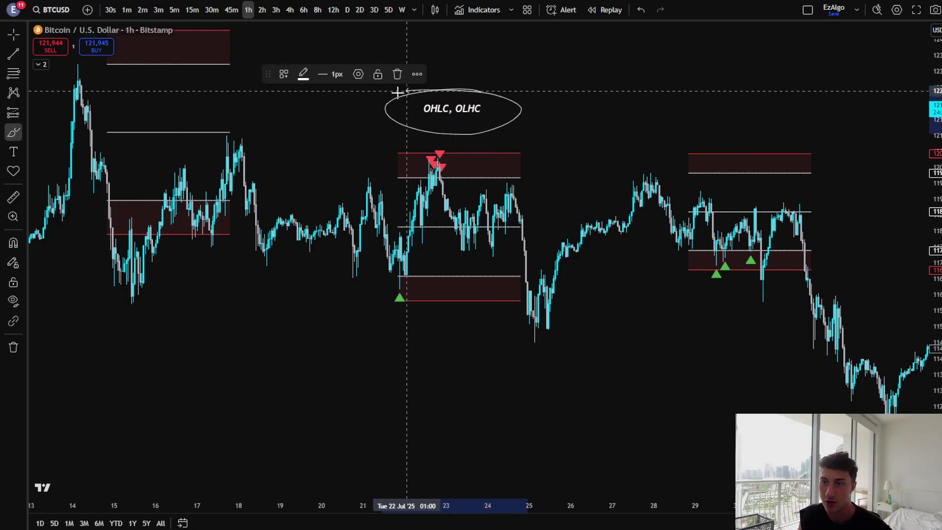
pyautogui.press('Delete')
pyautogui.moveTo(488, 110); pyautogui.dragTo(539, 107)
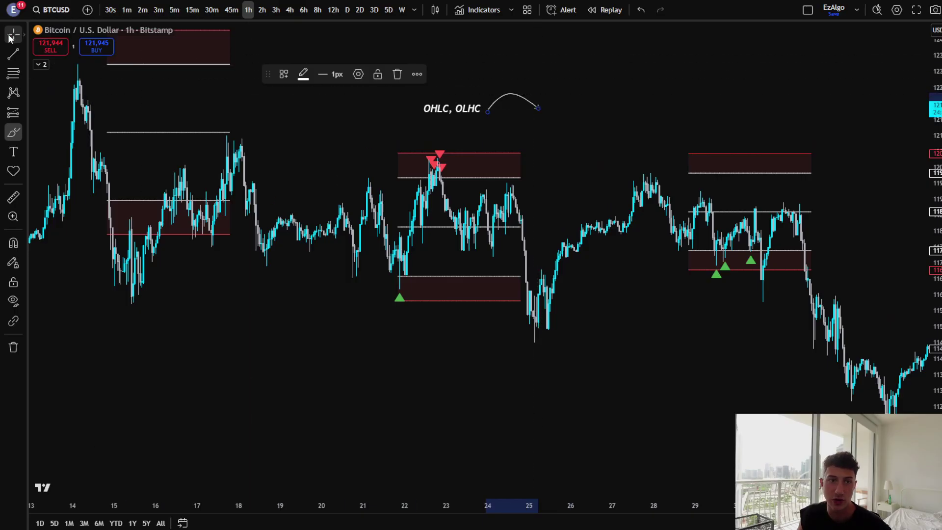
# Add the text label "MONDAY, H/L TUES-THRS, CLOSE WEEKEND" at the end of the curved connector.
pyautogui.click(13, 151)
pyautogui.click(544, 107)
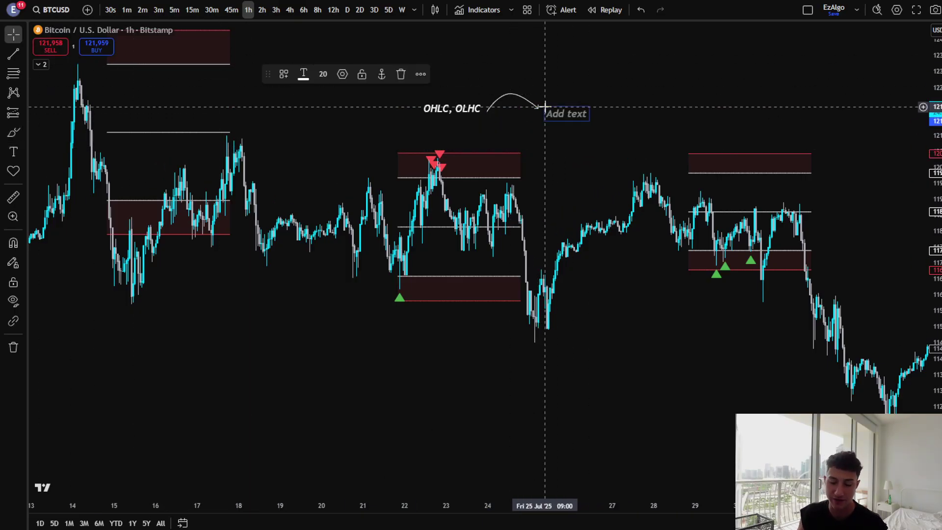
pyautogui.write('MONDAY, H/L')
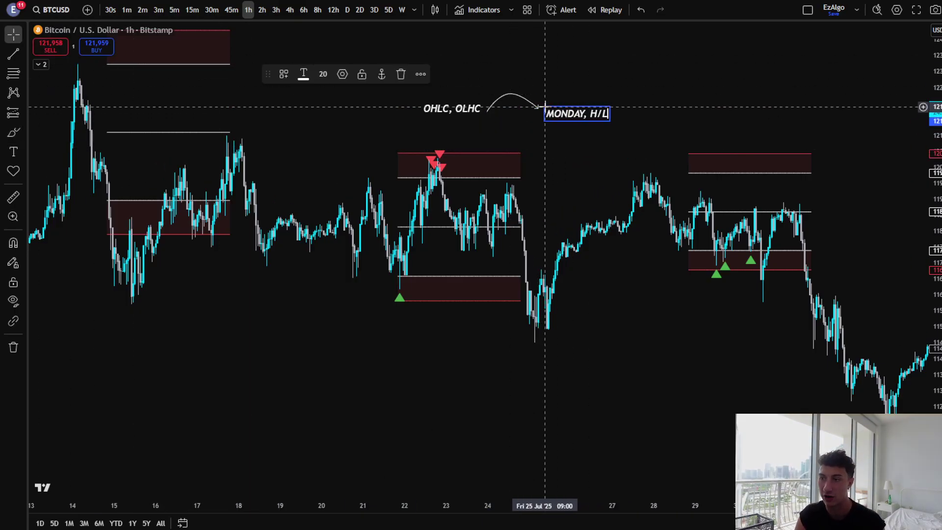
pyautogui.write(' TUYES')
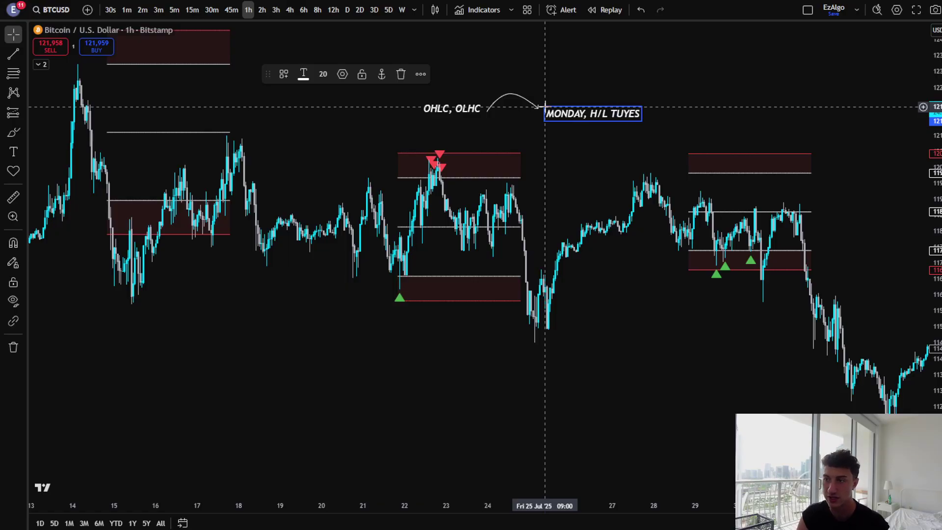
pyautogui.press('BackSpace')
pyautogui.press('BackSpace')
pyautogui.press('BackSpace')
pyautogui.write('ES-THRS')
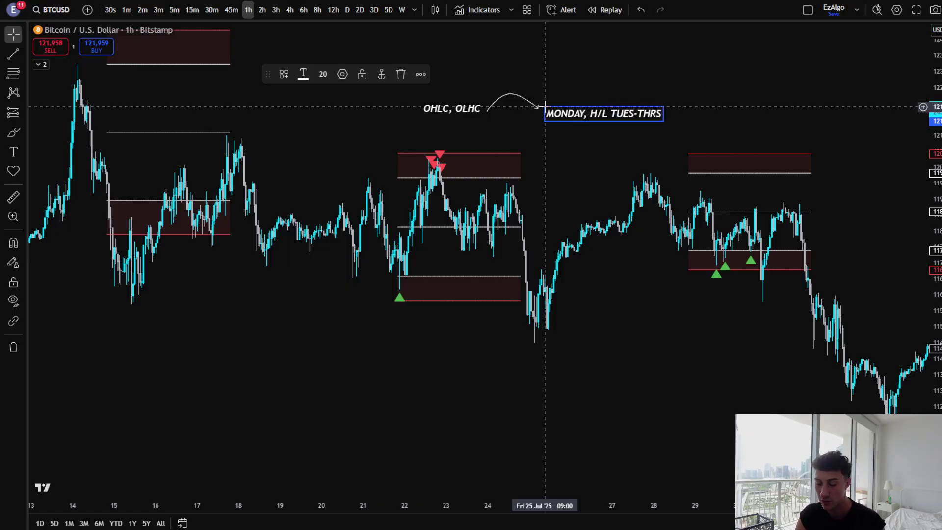
pyautogui.write(', CLOSE')
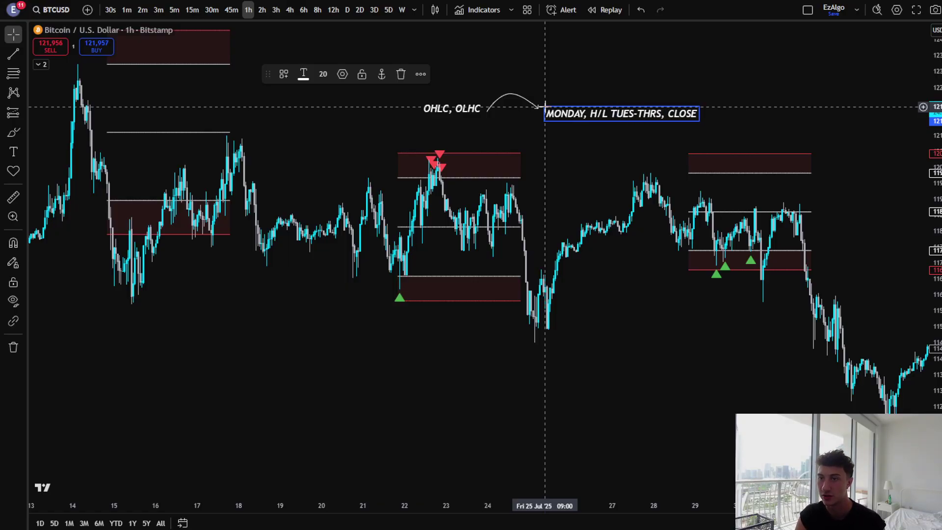
pyautogui.write(' WEEKEND')
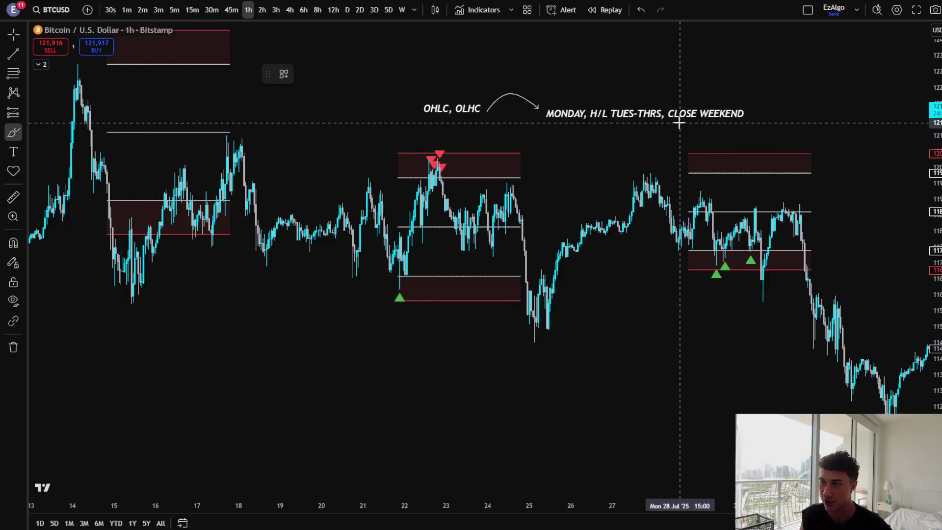
# Circle "CLOSE WEEKEND" and underline "OHLC, OLHC" with the Brush, removing each mark.
pyautogui.moveTo(674, 120)
pyautogui.mouseDown()
pyautogui.moveTo(758, 119)
pyautogui.moveTo(657, 100)
pyautogui.moveTo(679, 123)
pyautogui.moveTo(707, 123)
pyautogui.mouseUp()
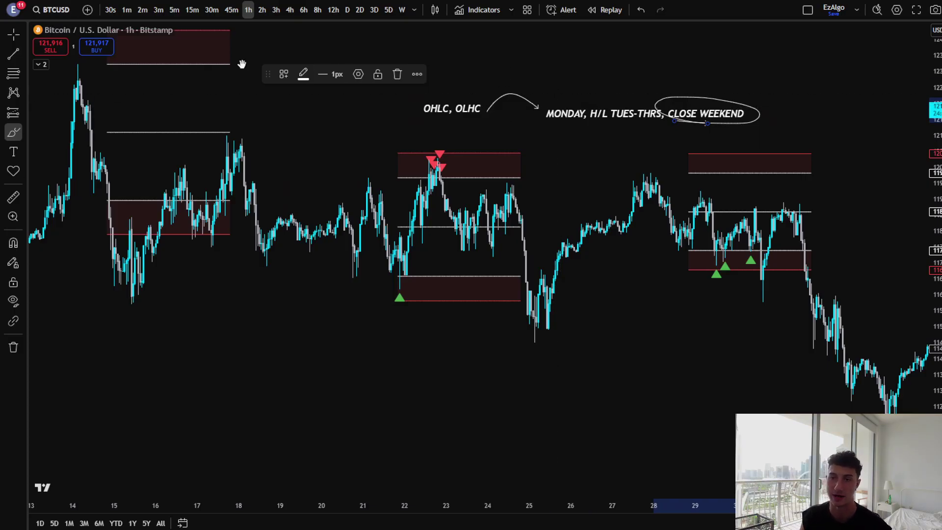
pyautogui.click(14, 36)
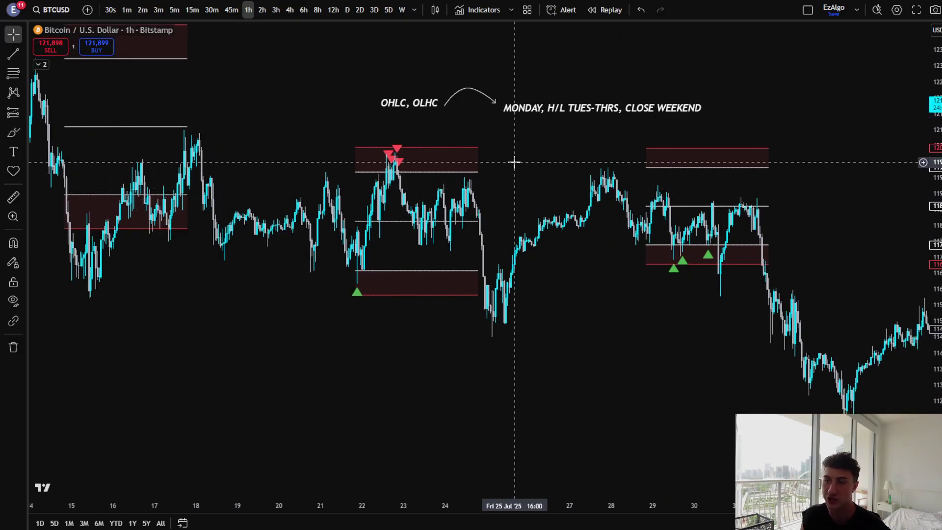
pyautogui.click(13, 132)
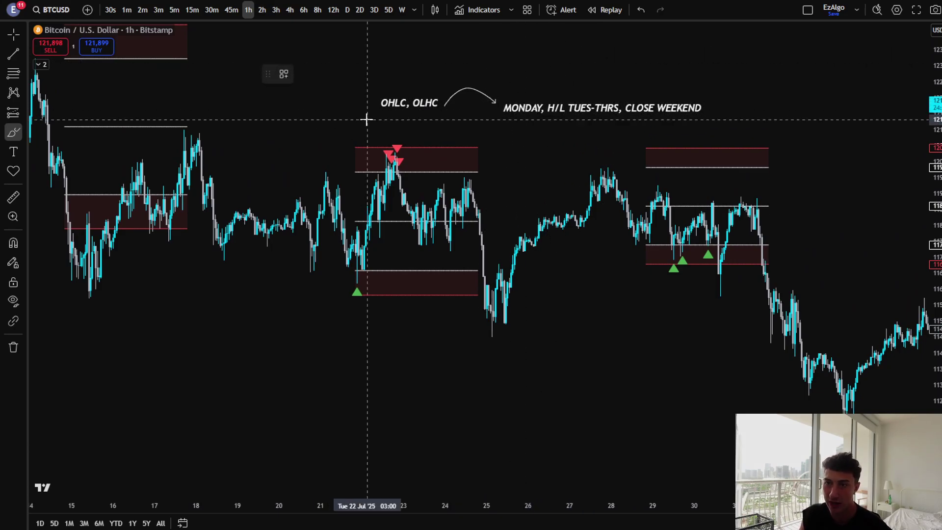
pyautogui.moveTo(381, 107); pyautogui.dragTo(434, 110)
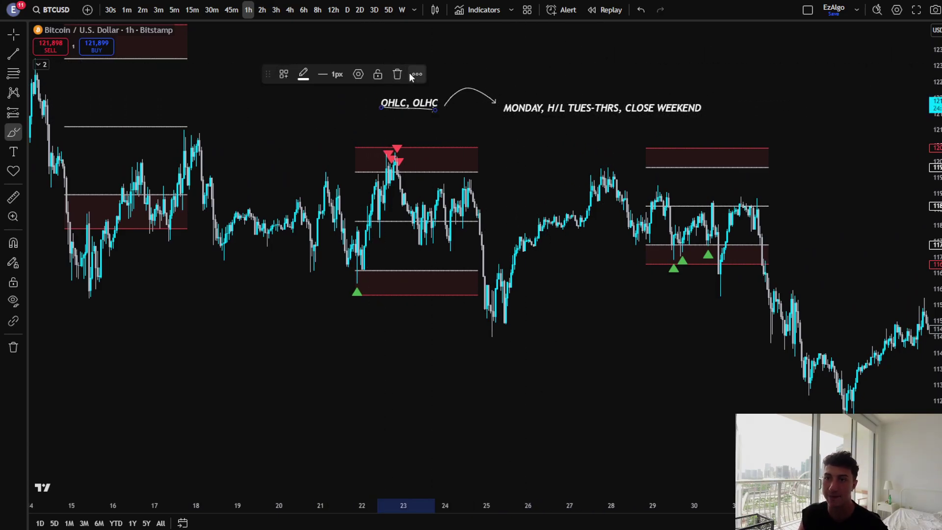
pyautogui.hotkey('ctrl', 'z')
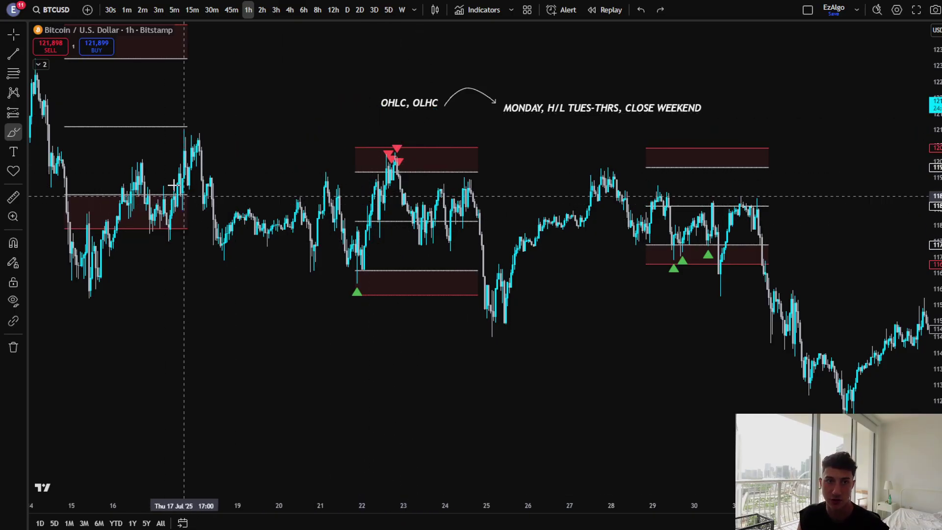
# Mark the price swing around 21 July and the start of the range's lower zone with the Brush, and undo the marks.
pyautogui.click(13, 34)
pyautogui.moveTo(313, 259); pyautogui.dragTo(350, 269)
pyautogui.click(13, 132)
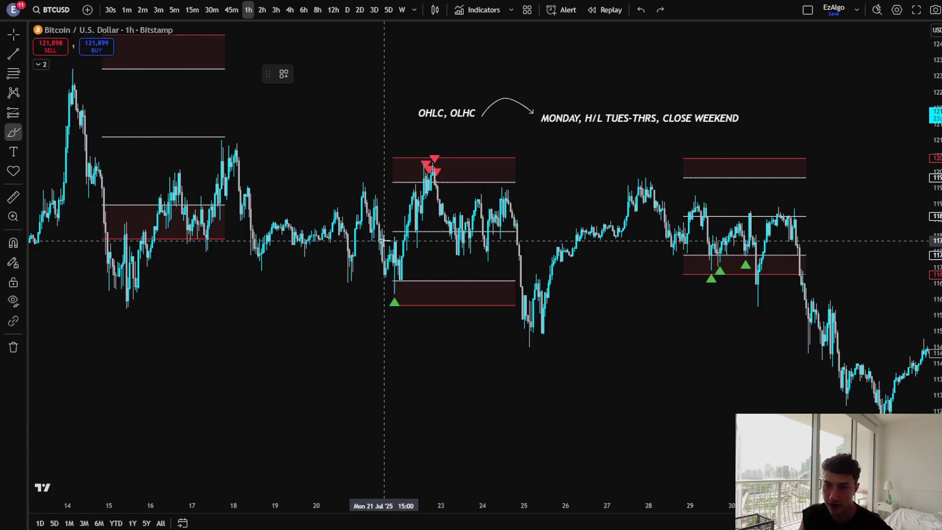
pyautogui.moveTo(422, 286); pyautogui.dragTo(336, 280)
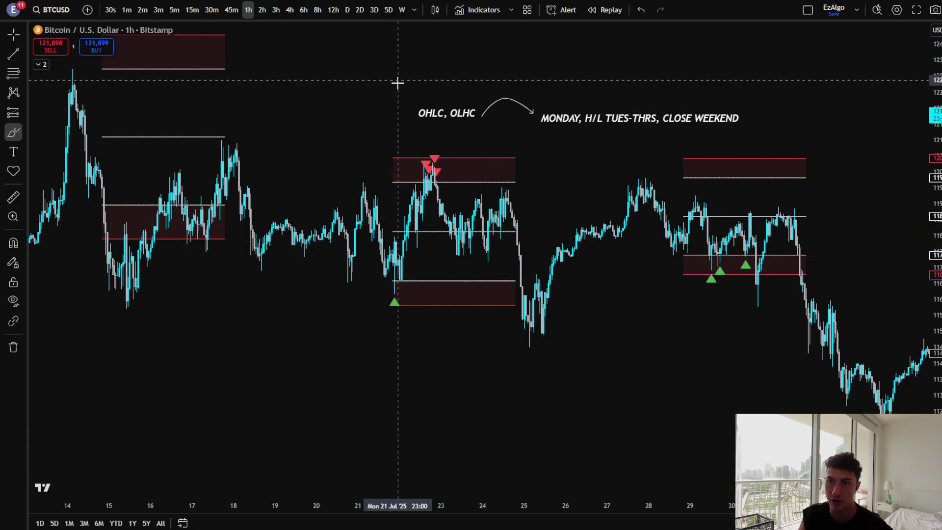
pyautogui.moveTo(358, 185)
pyautogui.mouseDown()
pyautogui.moveTo(395, 290)
pyautogui.moveTo(393, 282)
pyautogui.moveTo(419, 279)
pyautogui.moveTo(339, 273)
pyautogui.mouseUp()
pyautogui.hotkey('ctrl', 'z')
pyautogui.hotkey('ctrl', 'z')
pyautogui.hotkey('ctrl', 'z')
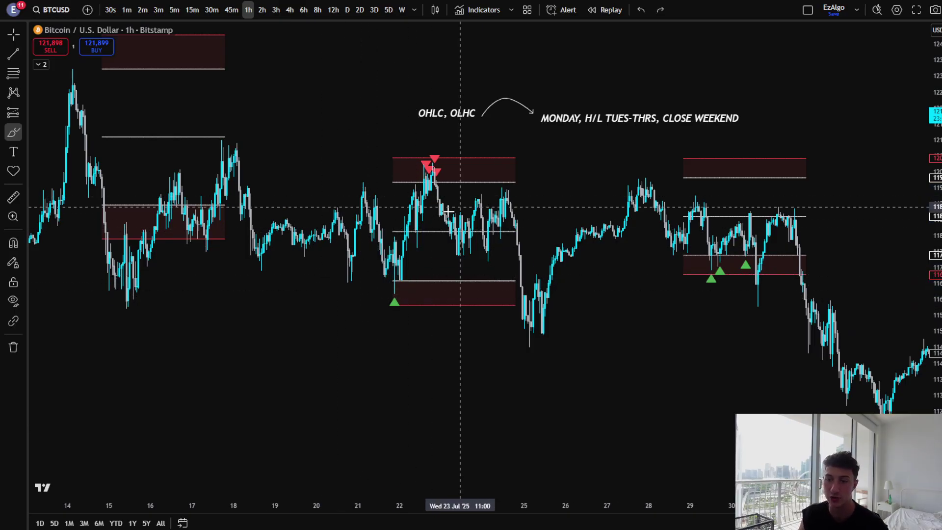
# Mark the middle line and the upper red zone of the 22–24 July range with the Brush, removing each mark.
pyautogui.moveTo(422, 228); pyautogui.dragTo(410, 223)
pyautogui.hotkey('ctrl', 'z')
pyautogui.moveTo(438, 181); pyautogui.dragTo(400, 164)
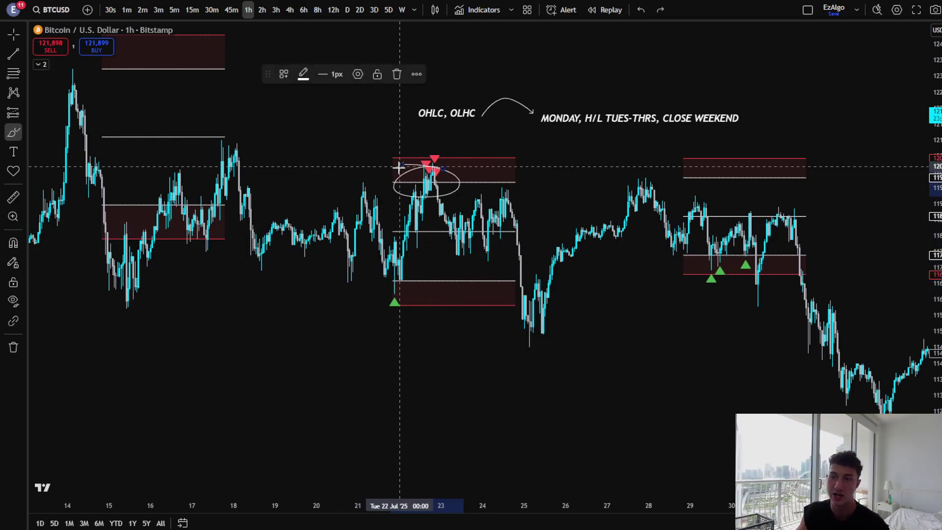
pyautogui.hotkey('ctrl', 'z')
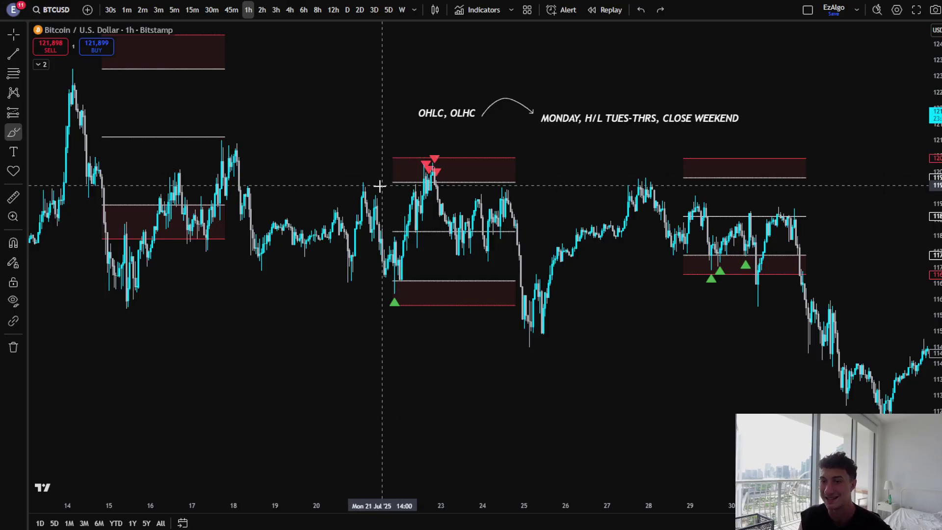
pyautogui.moveTo(340, 183); pyautogui.dragTo(489, 163)
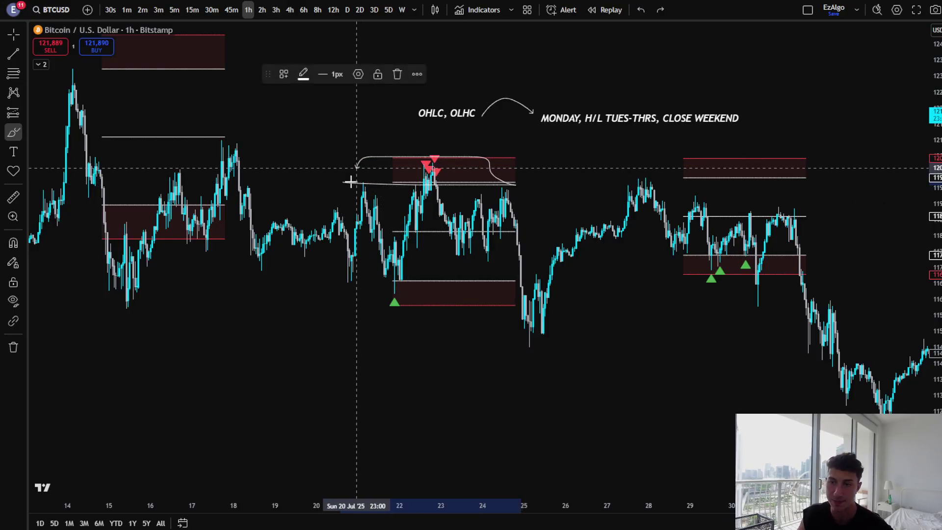
pyautogui.click(398, 74)
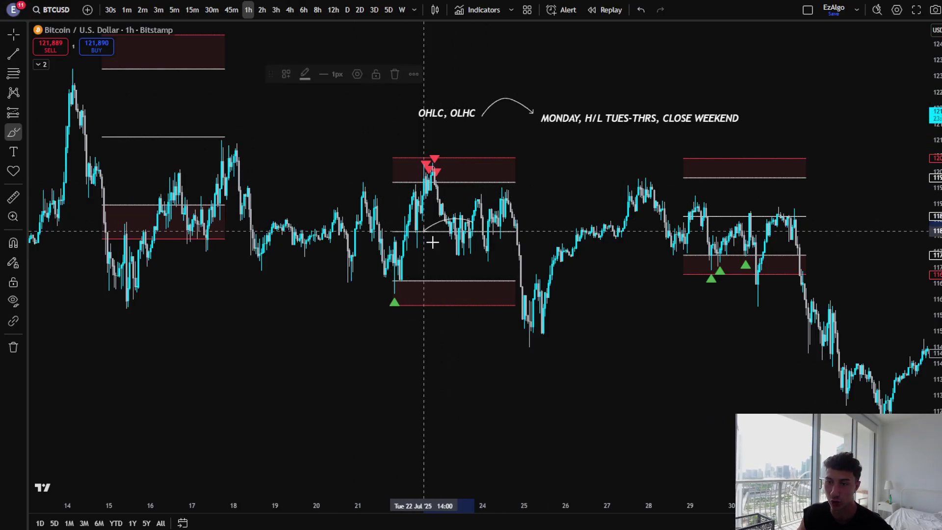
# Circle the middle line and the end of the lower zone with the Brush, and clear all drawings and labels from the chart.
pyautogui.moveTo(431, 242); pyautogui.dragTo(446, 221)
pyautogui.moveTo(525, 273); pyautogui.dragTo(508, 264)
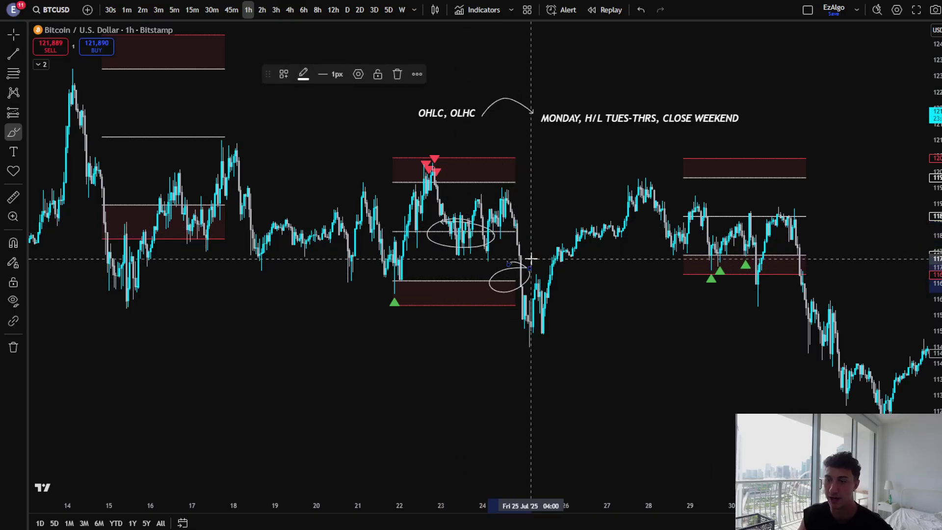
pyautogui.hotkey('ctrl', 'z')
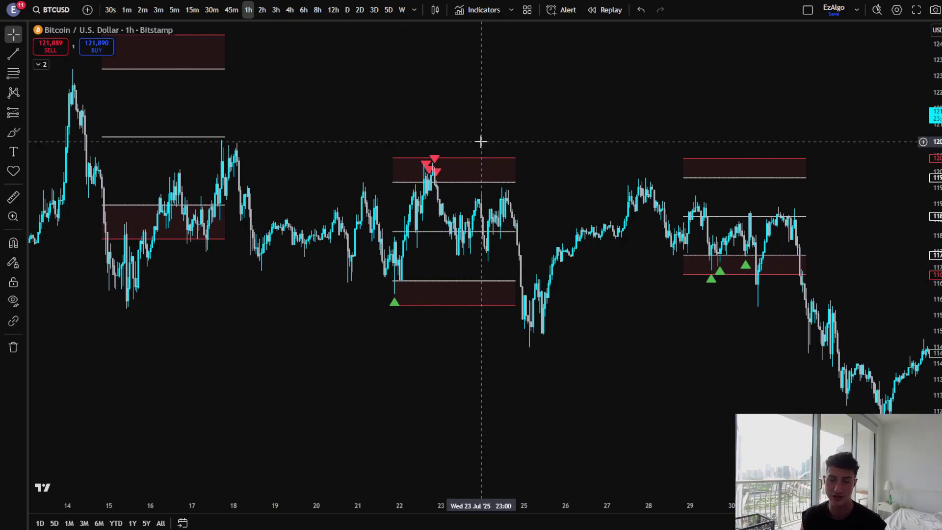
# Circle the green signal at the lower zone, delete that circle, and circle the red signals at the upper zone with the Brush.
pyautogui.click(13, 133)
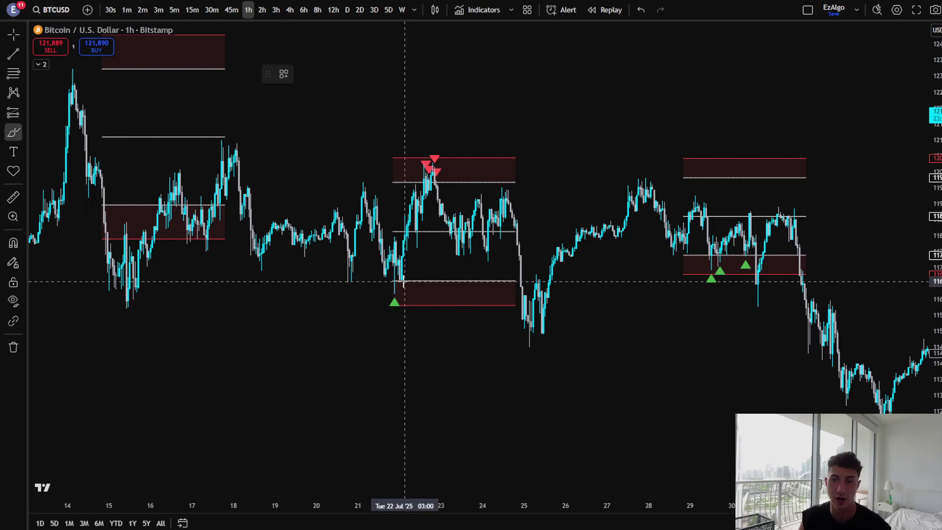
pyautogui.moveTo(387, 275)
pyautogui.mouseDown()
pyautogui.moveTo(366, 278)
pyautogui.moveTo(394, 283)
pyautogui.mouseUp()
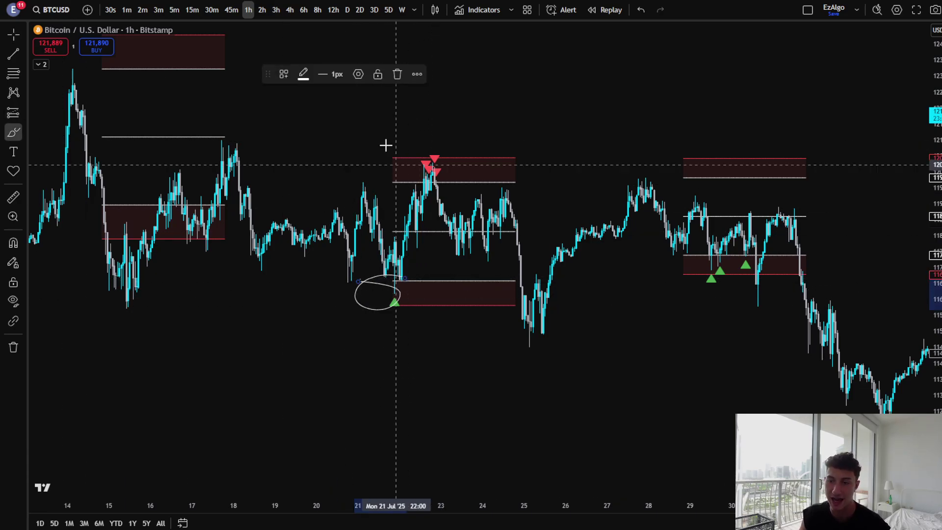
pyautogui.click(396, 75)
pyautogui.moveTo(439, 153); pyautogui.dragTo(434, 156)
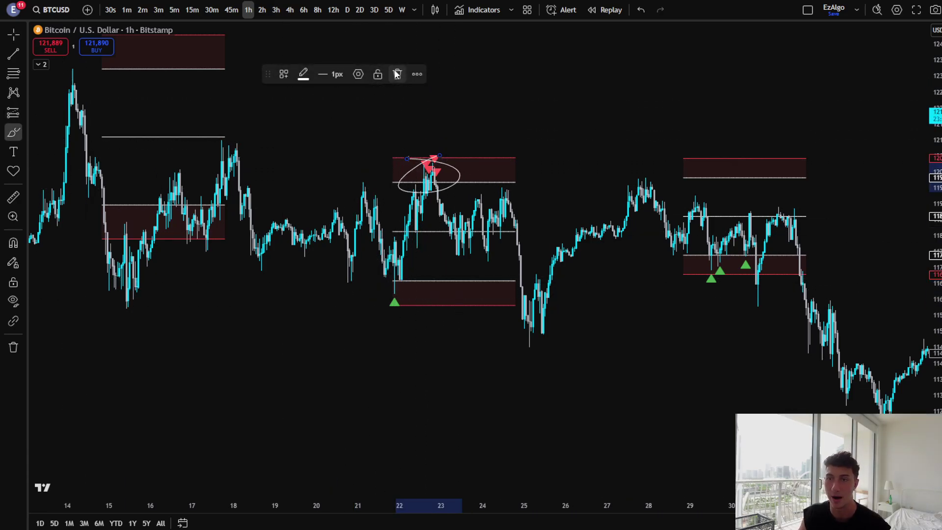
# Remove the circle around the red signals at the upper zone and leave the Brush tool.
pyautogui.hotkey('ctrl', 'z')
pyautogui.press('Escape')
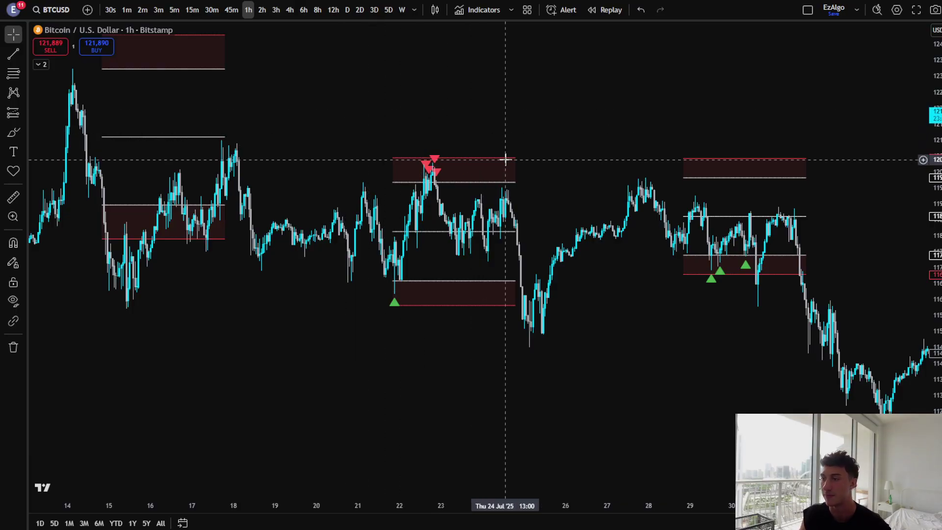
# Review the Monday Range Algo indicator's signal, range, trading-day and level inputs.
pyautogui.moveTo(561, 176); pyautogui.dragTo(519, 172)
pyautogui.doubleClick(414, 160)
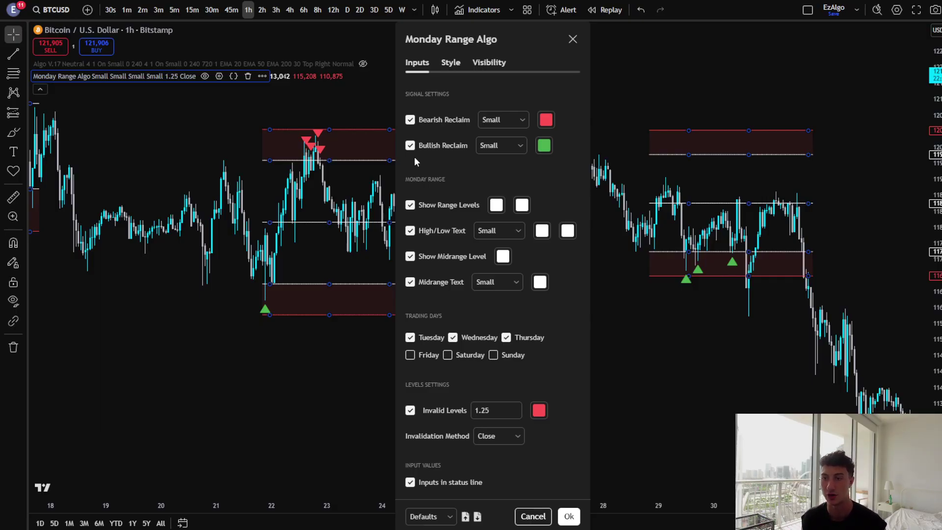
pyautogui.moveTo(474, 44); pyautogui.dragTo(184, 56)
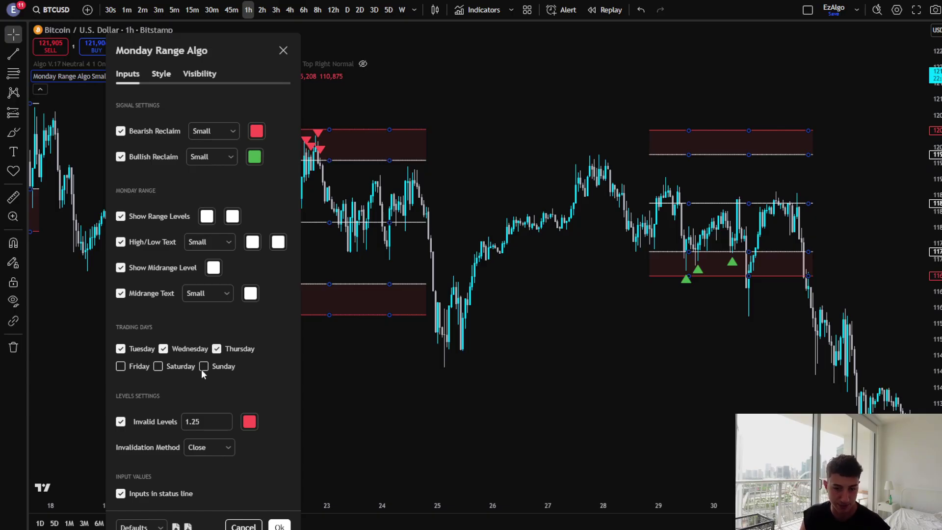
pyautogui.click(280, 526)
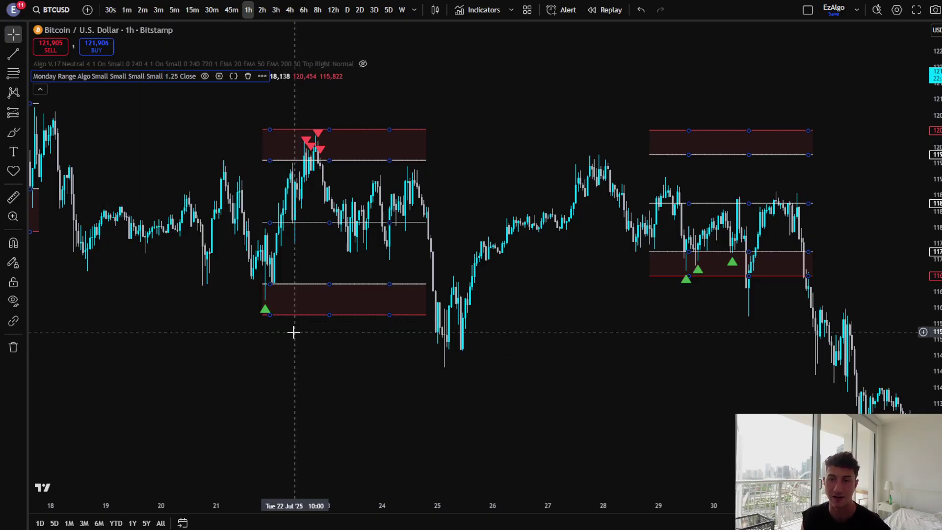
# Circle the lower red zone of the 15–17 July range with the Brush, and delete the circle.
pyautogui.moveTo(293, 332); pyautogui.dragTo(465, 323)
pyautogui.scroll(-4, 441, 304)
pyautogui.moveTo(350, 249); pyautogui.dragTo(353, 287)
pyautogui.scroll(4, 353, 288)
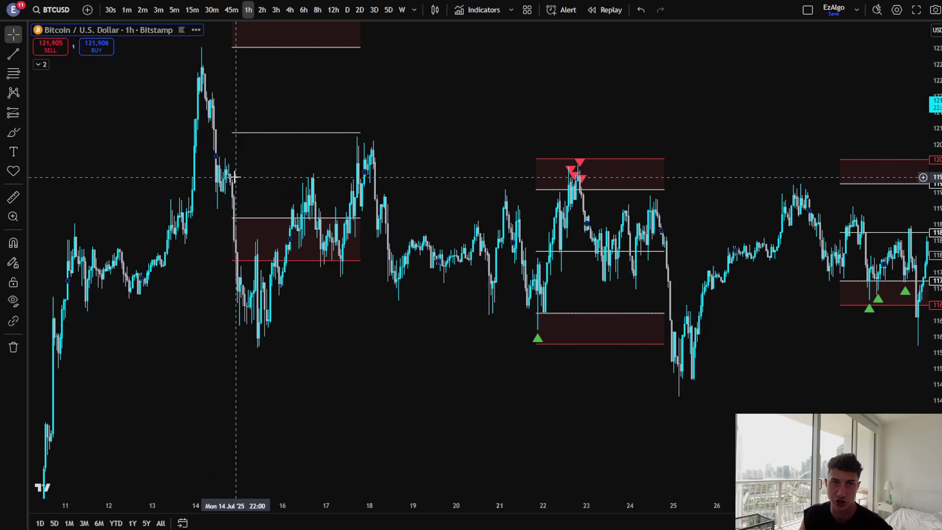
pyautogui.moveTo(935, 260); pyautogui.dragTo(936, 292)
pyautogui.moveTo(505, 242); pyautogui.dragTo(524, 265)
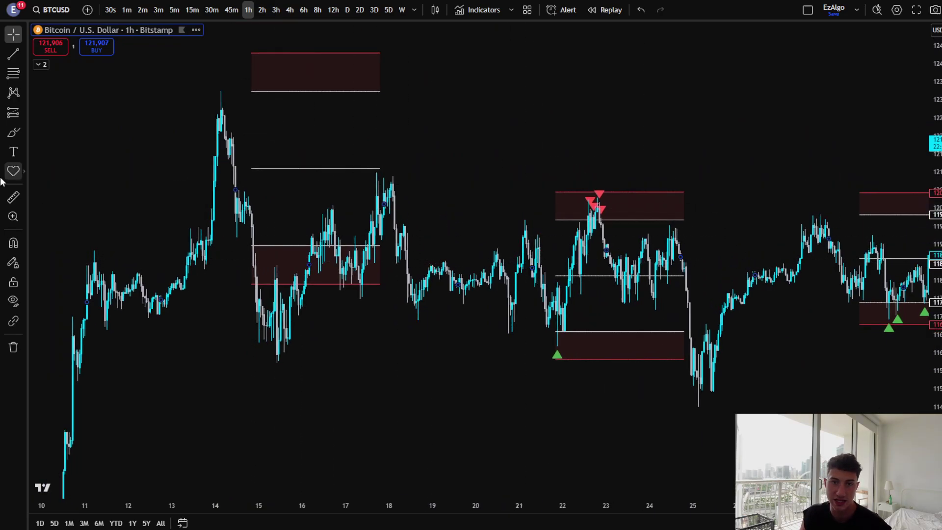
pyautogui.click(13, 132)
pyautogui.moveTo(348, 233)
pyautogui.mouseDown()
pyautogui.moveTo(277, 241)
pyautogui.moveTo(351, 228)
pyautogui.mouseUp()
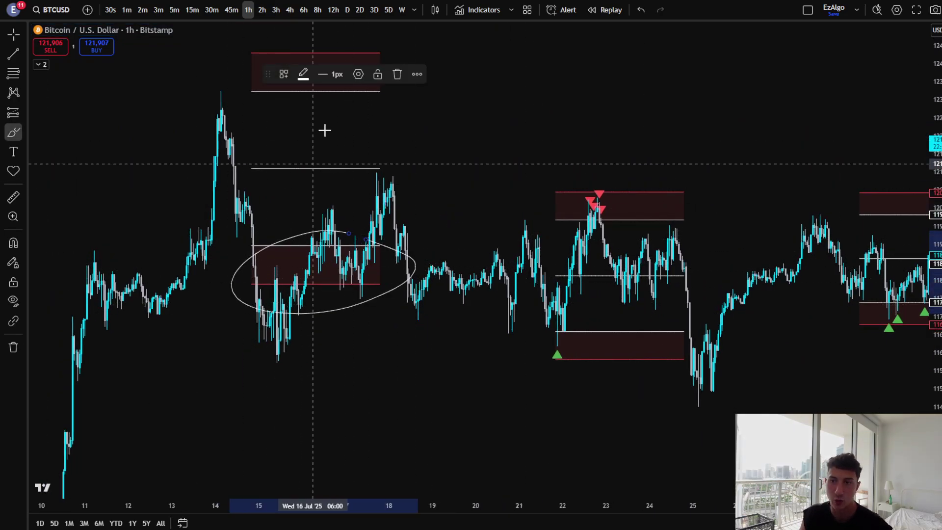
pyautogui.click(397, 73)
pyautogui.click(13, 34)
# Trace the drop from the 14 July high and the turn at the 15 July low with the Brush, deleting each mark.
pyautogui.moveTo(274, 186); pyautogui.dragTo(355, 183)
pyautogui.scroll(1, 355, 183)
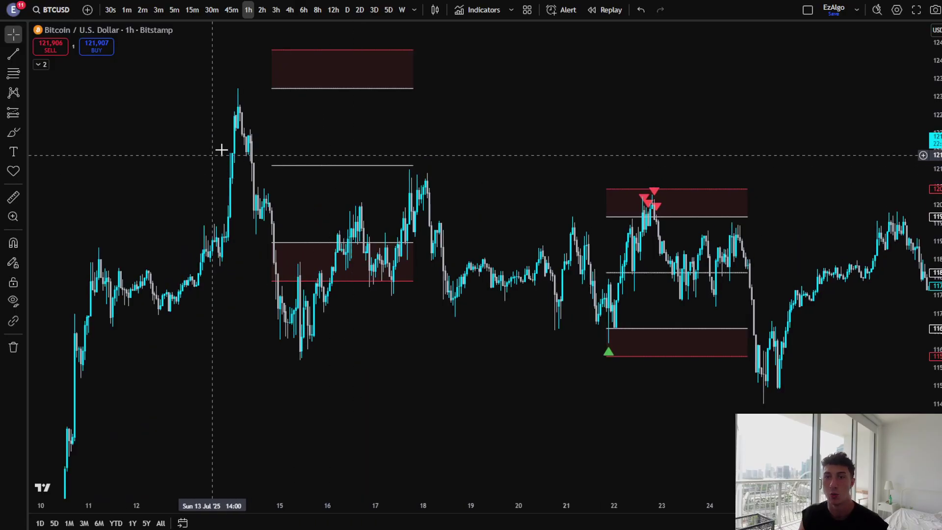
pyautogui.moveTo(268, 131); pyautogui.dragTo(239, 149)
pyautogui.moveTo(317, 293); pyautogui.dragTo(344, 278)
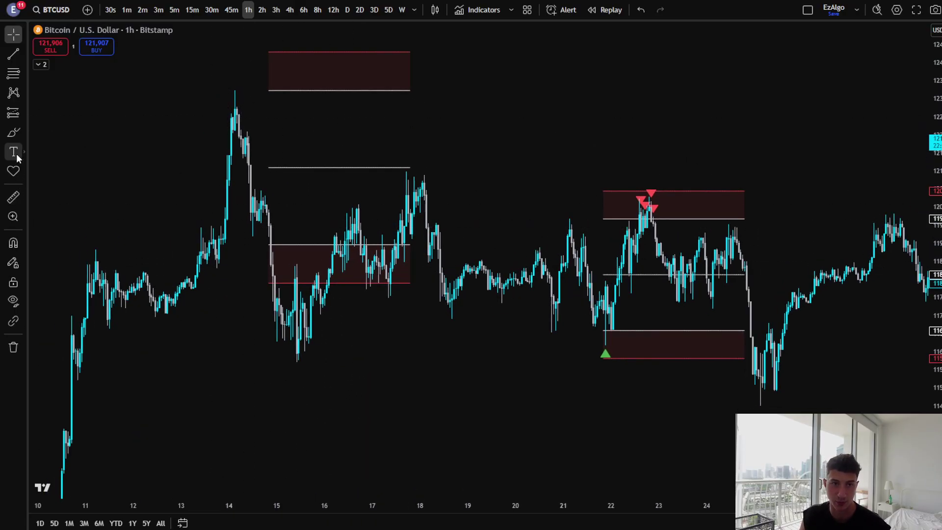
pyautogui.click(13, 132)
pyautogui.moveTo(248, 115); pyautogui.dragTo(282, 327)
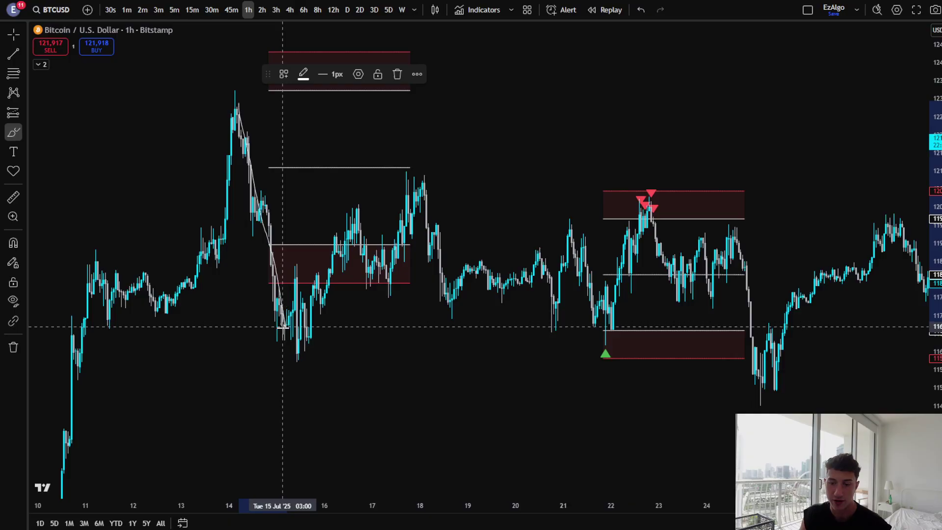
pyautogui.click(397, 73)
pyautogui.moveTo(264, 273)
pyautogui.mouseDown()
pyautogui.moveTo(276, 297)
pyautogui.moveTo(321, 308)
pyautogui.mouseUp()
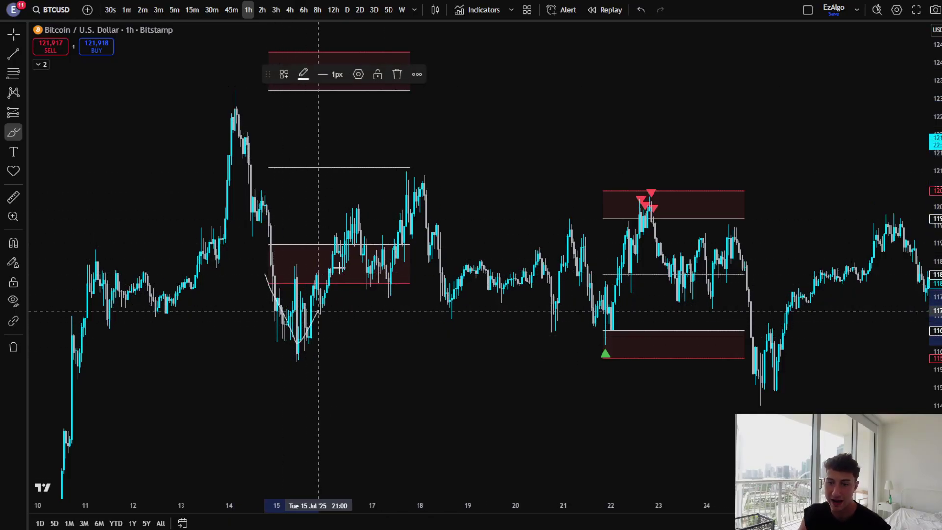
pyautogui.click(398, 73)
pyautogui.press('Escape')
# Circle the low at the green signal and mark the red signals of the 22–24 July range with the Brush, undoing each mark.
pyautogui.moveTo(534, 214); pyautogui.dragTo(456, 172)
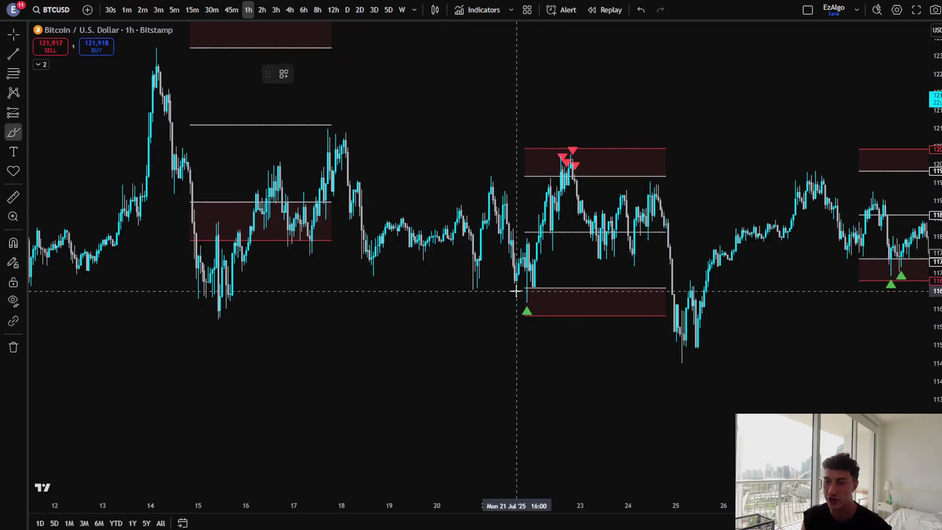
pyautogui.moveTo(508, 283); pyautogui.dragTo(541, 297)
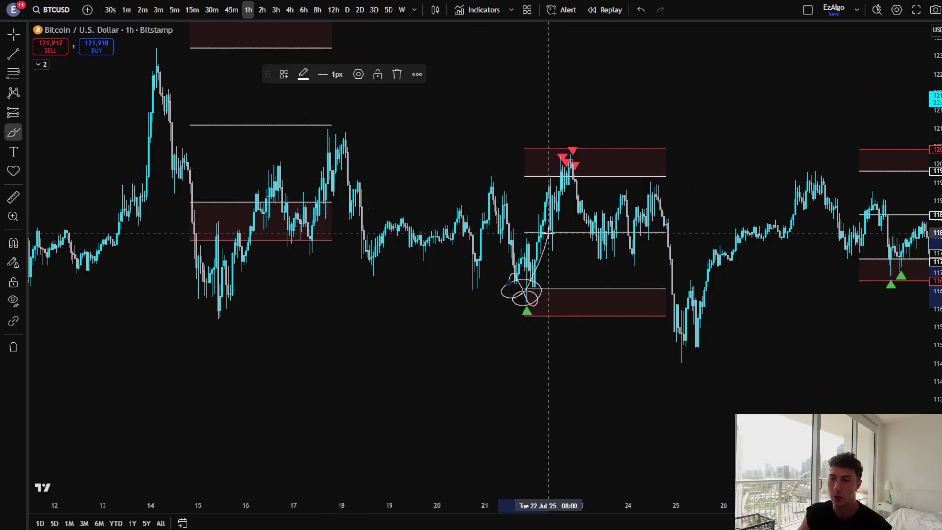
pyautogui.hotkey('ctrl', 'z')
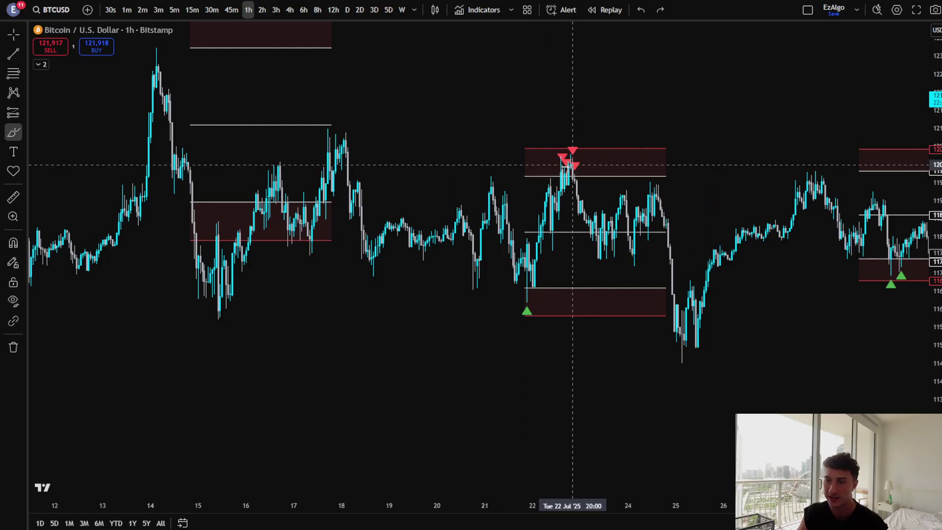
pyautogui.scroll(2, 579, 170)
pyautogui.moveTo(497, 157)
pyautogui.mouseDown()
pyautogui.moveTo(466, 179)
pyautogui.moveTo(504, 192)
pyautogui.mouseUp()
pyautogui.hotkey('ctrl', 'z')
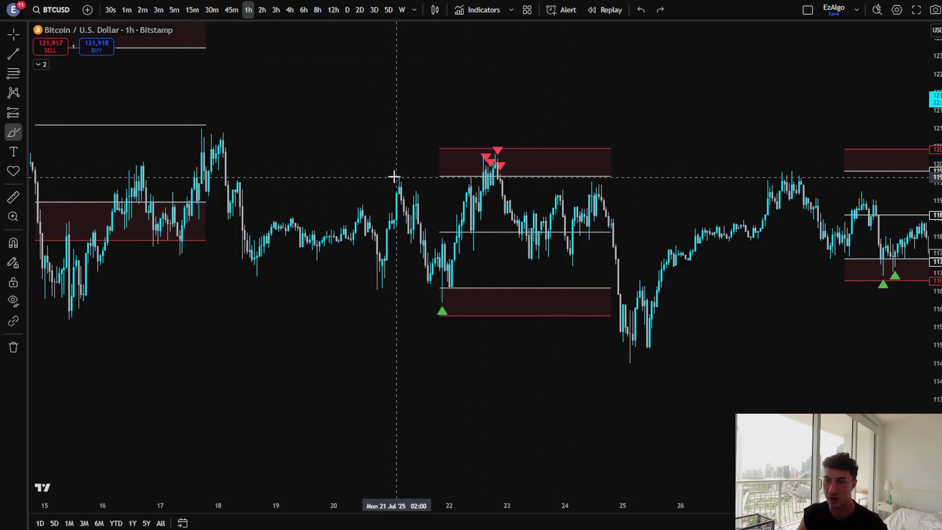
# Sketch the upper level from the 21 July high and a breakout, retest and continuation above the upper zone, and undo the marks.
pyautogui.moveTo(392, 173); pyautogui.dragTo(536, 170)
pyautogui.moveTo(474, 185)
pyautogui.mouseDown()
pyautogui.moveTo(519, 89)
pyautogui.moveTo(561, 91)
pyautogui.moveTo(579, 37)
pyautogui.mouseUp()
pyautogui.hotkey('ctrl', 'z')
pyautogui.hotkey('ctrl', 'z')
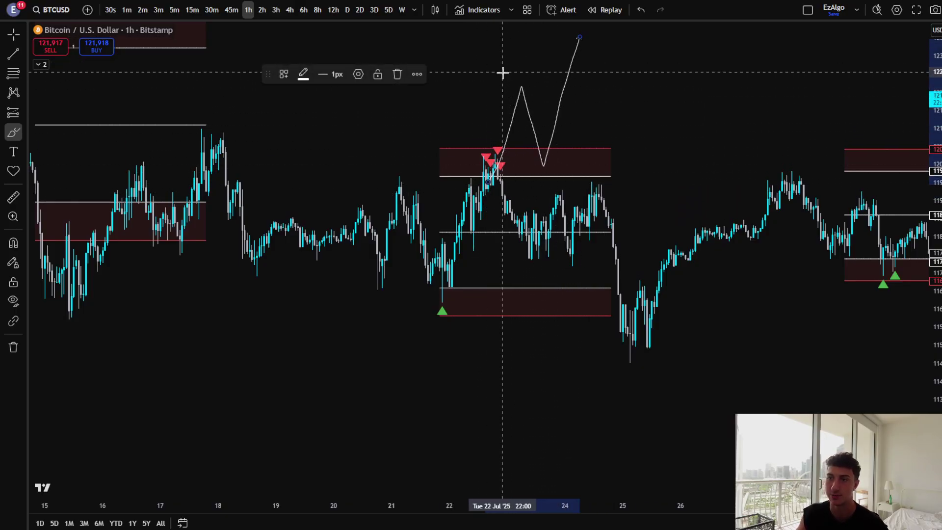
pyautogui.moveTo(503, 78); pyautogui.dragTo(530, 70)
pyautogui.moveTo(531, 156); pyautogui.dragTo(586, 178)
pyautogui.hotkey('ctrl', 'z')
pyautogui.hotkey('ctrl', 'z')
pyautogui.hotkey('ctrl', 'z')
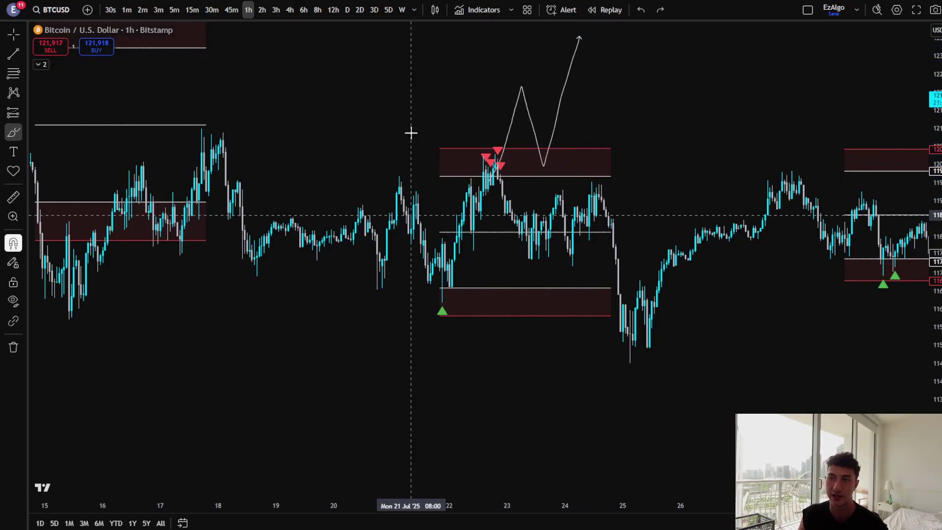
pyautogui.click(13, 35)
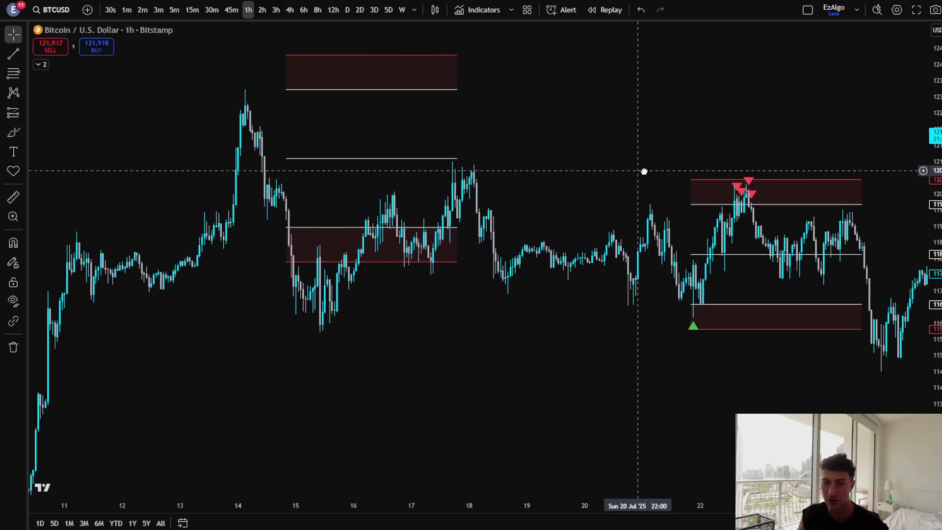
# Mark the lower white line of the 15–17 July range and the drop below it with the Brush, removing each mark.
pyautogui.click(14, 133)
pyautogui.moveTo(316, 225); pyautogui.dragTo(388, 217)
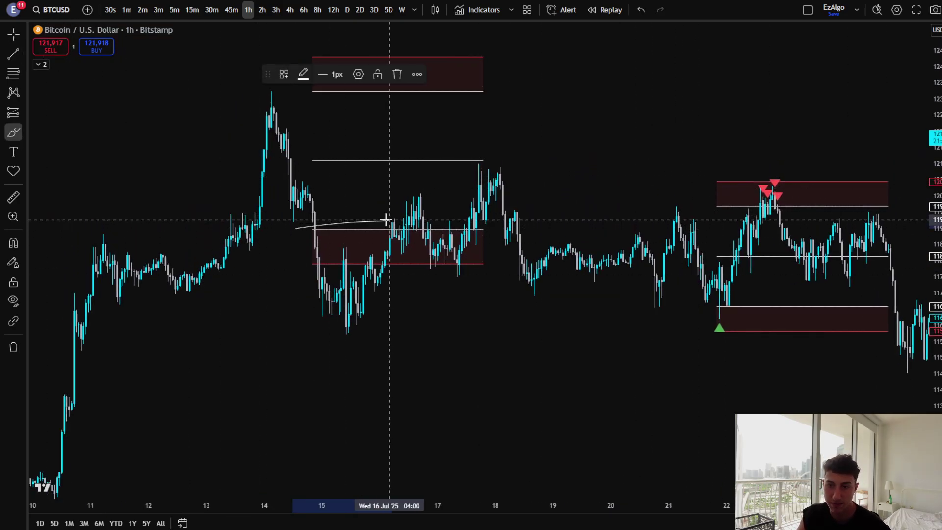
pyautogui.hotkey('ctrl', 'z')
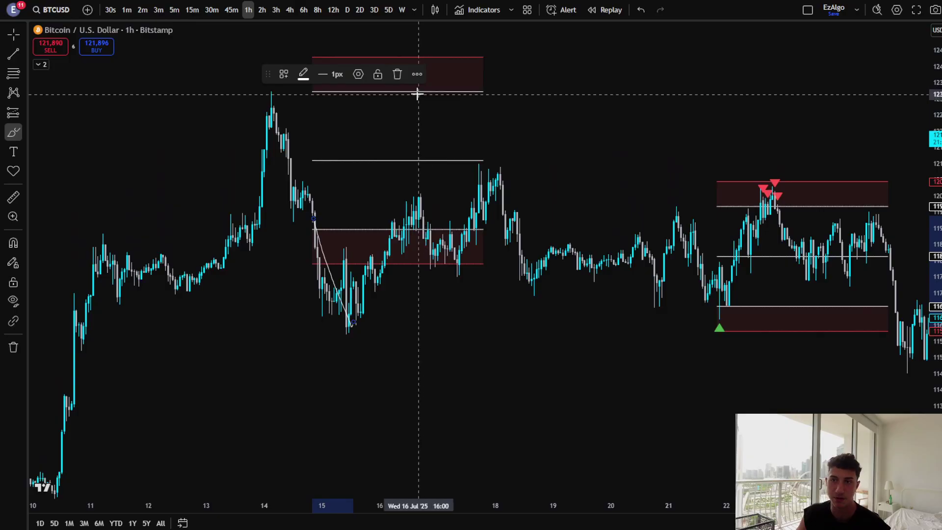
pyautogui.click(397, 74)
pyautogui.click(14, 34)
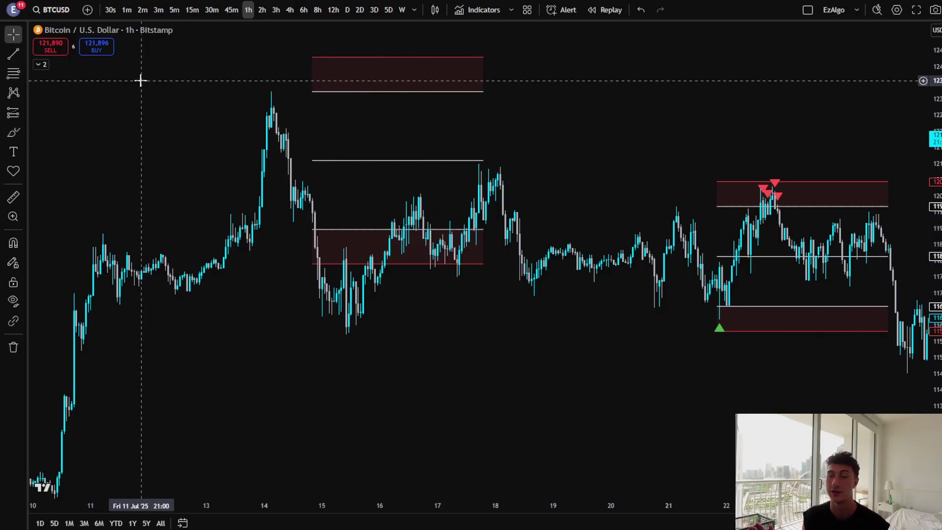
# Switch the Bitcoin chart from the one-hour to the 15-minute timeframe.
pyautogui.moveTo(513, 166); pyautogui.dragTo(355, 155)
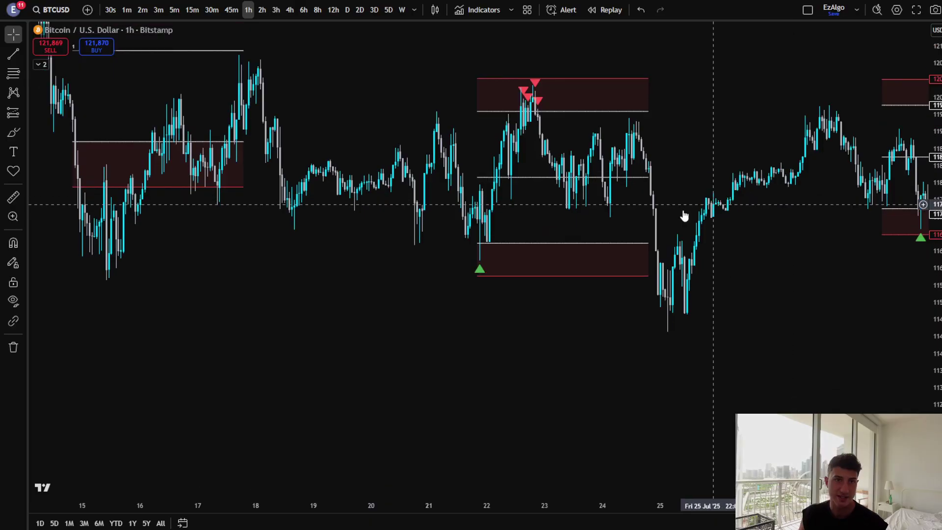
pyautogui.moveTo(597, 212); pyautogui.dragTo(429, 219)
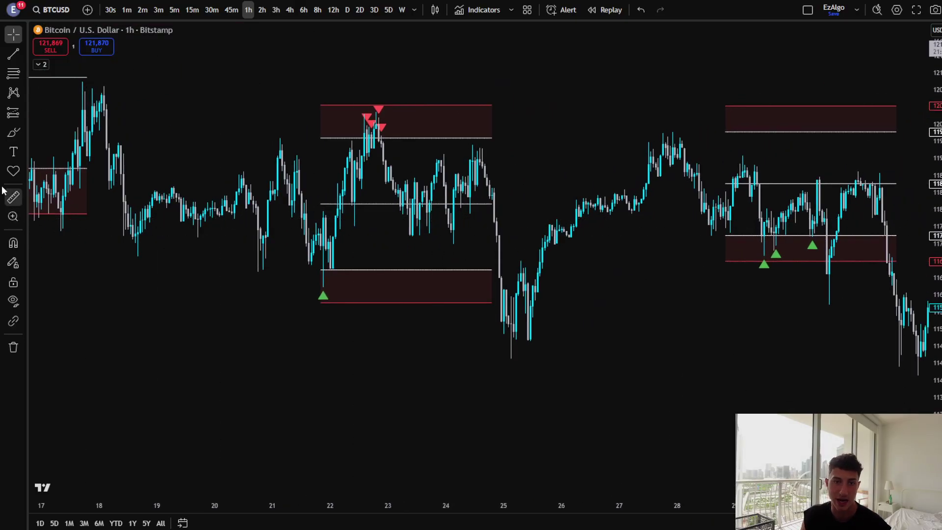
pyautogui.click(13, 133)
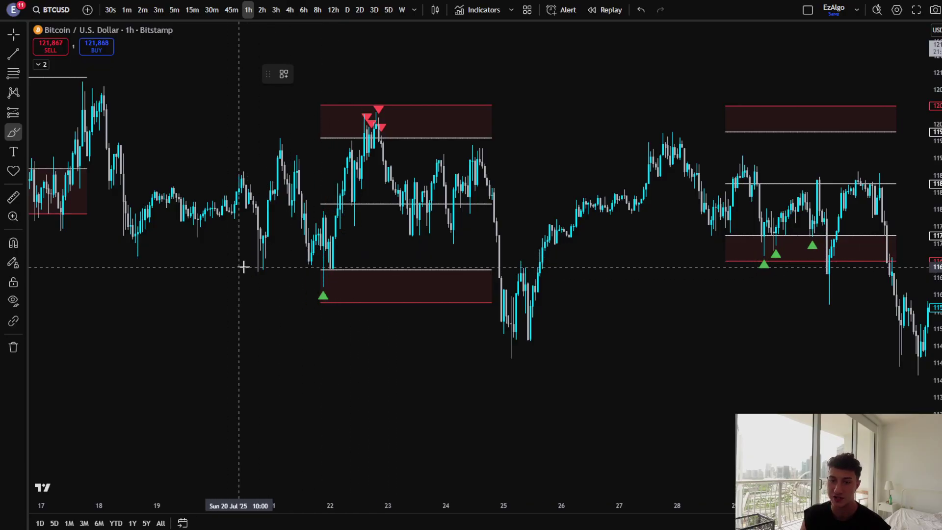
pyautogui.moveTo(332, 214); pyautogui.dragTo(301, 204)
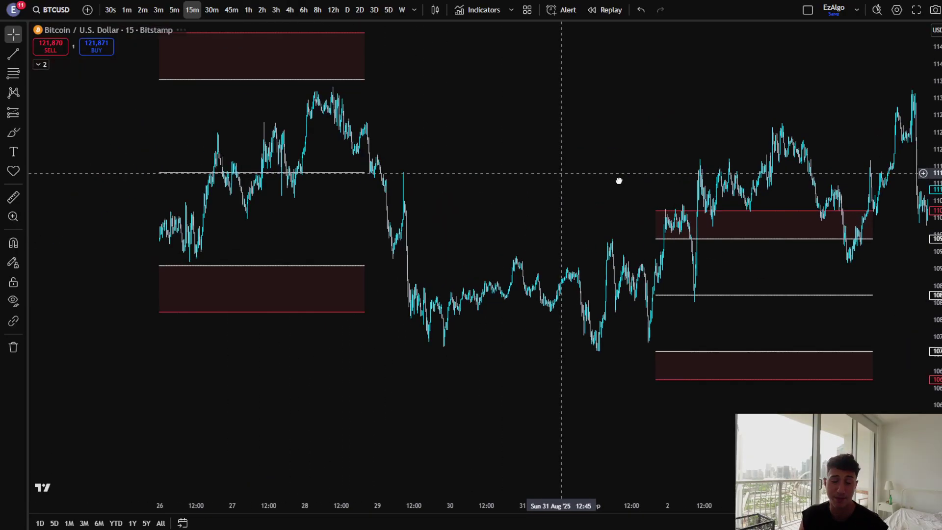
# Browse the 15-minute chart back from late August to early August, examining the Monday ranges and their reclaim signals.
pyautogui.moveTo(618, 181); pyautogui.dragTo(712, 192)
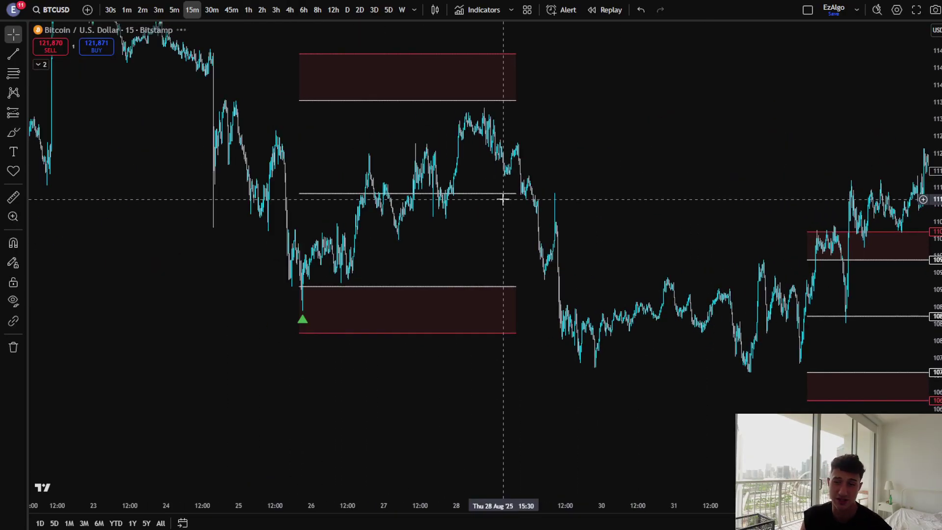
pyautogui.moveTo(503, 199); pyautogui.dragTo(729, 188)
pyautogui.scroll(4, 611, 225)
pyautogui.moveTo(936, 245); pyautogui.dragTo(936, 216)
pyautogui.moveTo(598, 235); pyautogui.dragTo(822, 231)
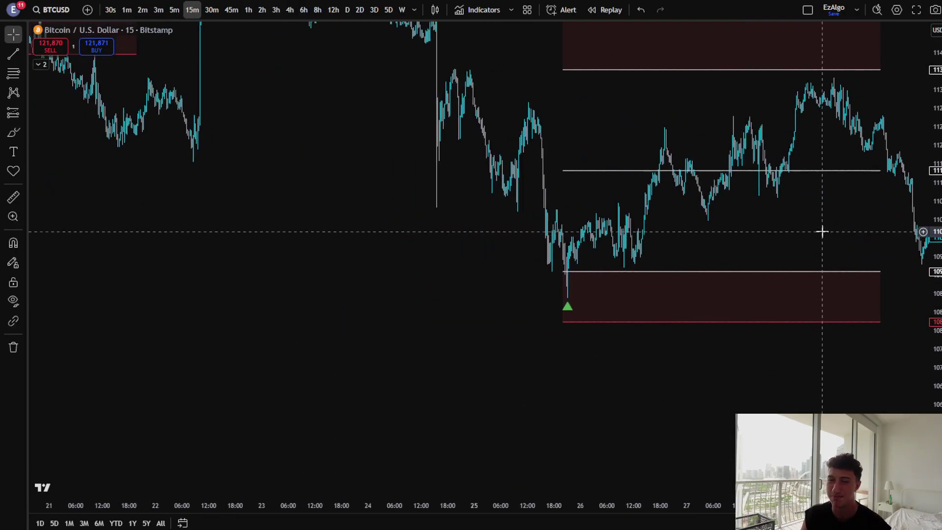
pyautogui.scroll(2, 714, 250)
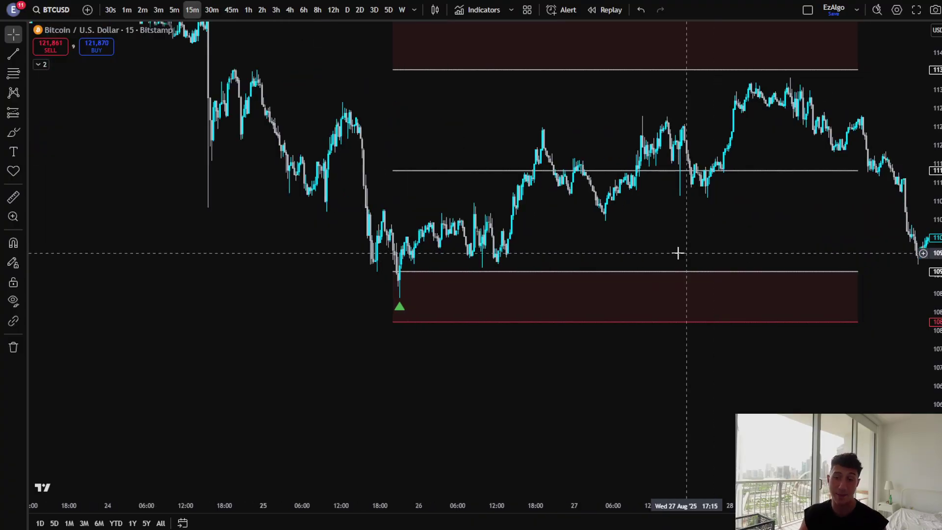
pyautogui.moveTo(934, 186); pyautogui.dragTo(933, 250)
pyautogui.moveTo(510, 224); pyautogui.dragTo(763, 316)
pyautogui.scroll(-6, 763, 315)
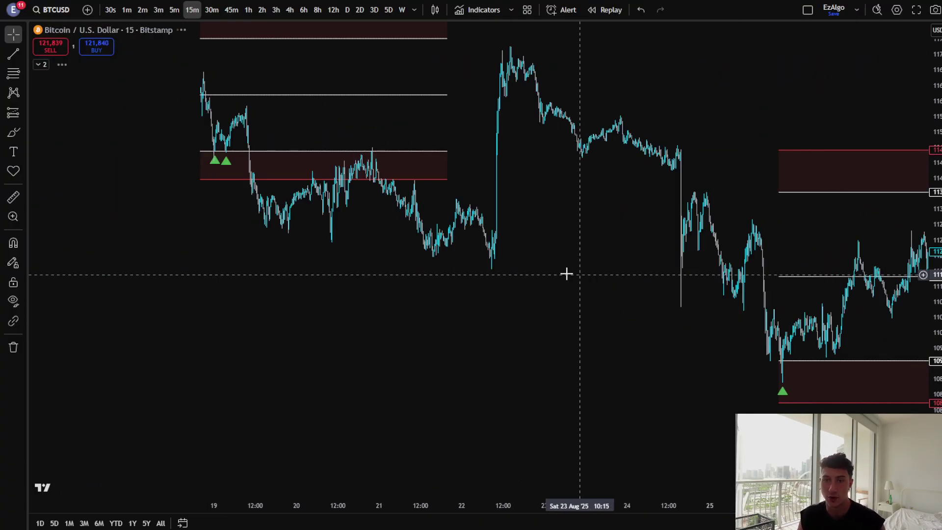
pyautogui.moveTo(409, 242); pyautogui.dragTo(632, 276)
pyautogui.moveTo(343, 196); pyautogui.dragTo(625, 309)
pyautogui.moveTo(91, 230); pyautogui.dragTo(577, 267)
pyautogui.hscroll(-15, 577, 267)
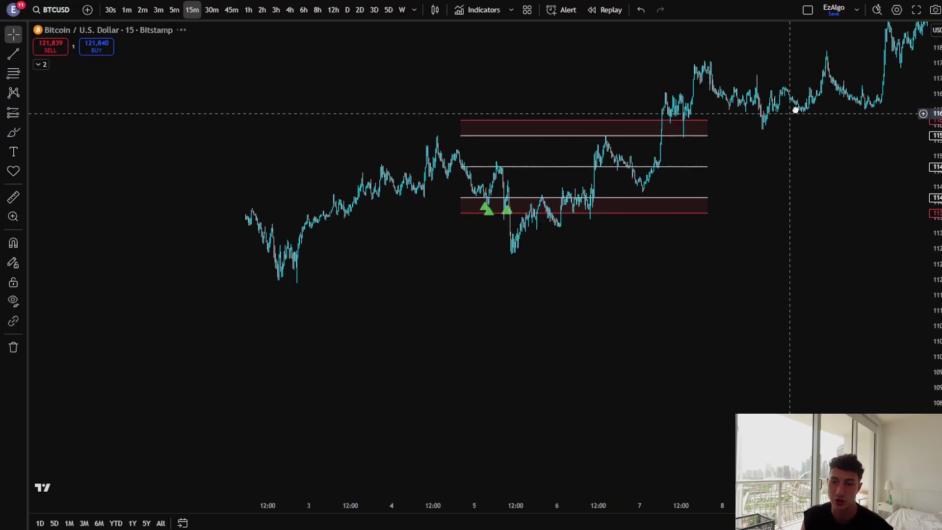
pyautogui.moveTo(707, 170); pyautogui.dragTo(583, 193)
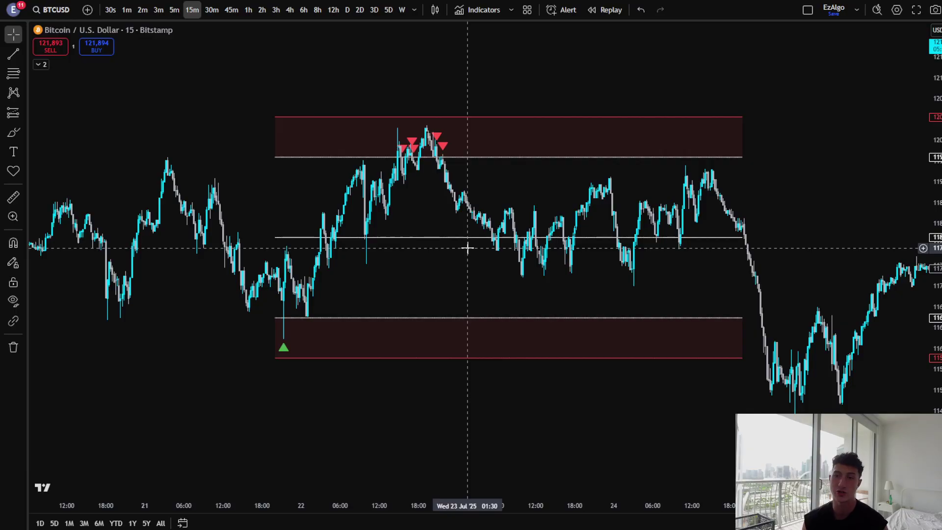
# Add a long position just after the green signal on 21 July, with its stop at the signal candle's low.
pyautogui.moveTo(414, 239); pyautogui.dragTo(573, 223)
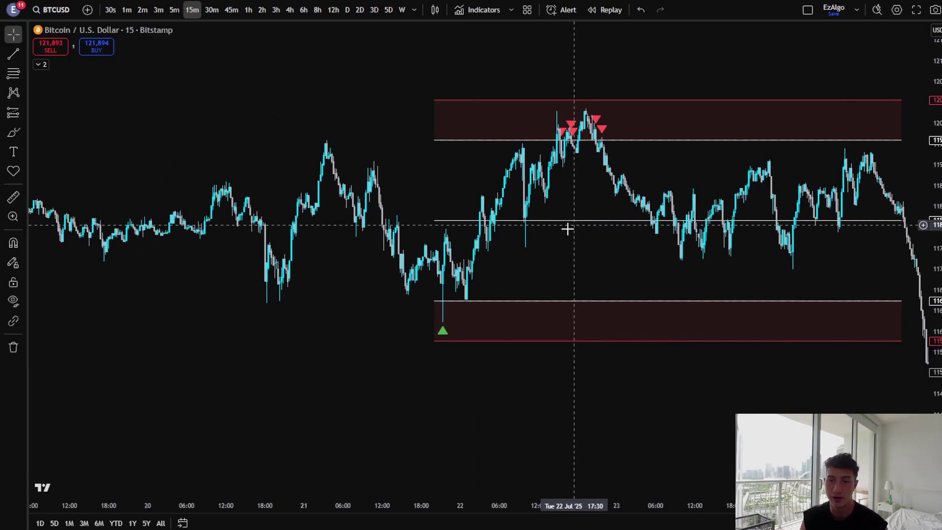
pyautogui.click(23, 117)
pyautogui.click(55, 126)
pyautogui.scroll(2, 332, 274)
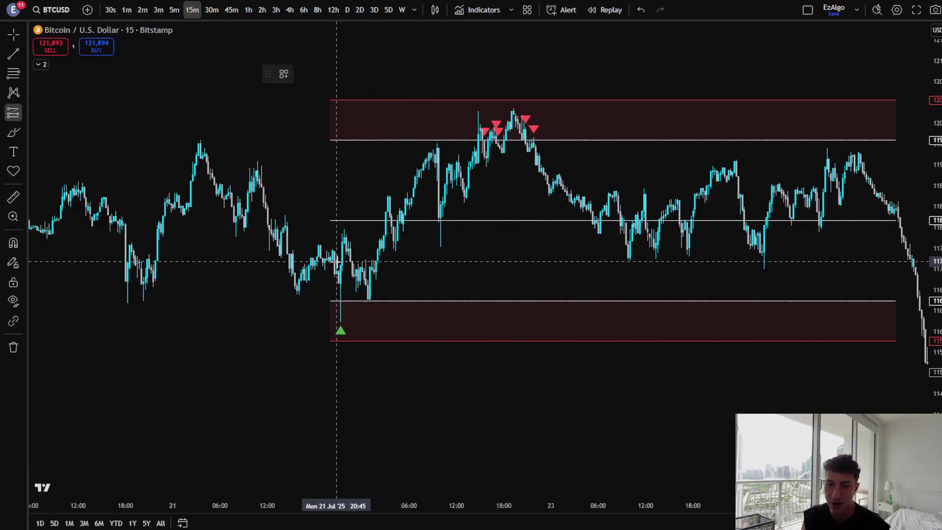
pyautogui.click(345, 265)
pyautogui.moveTo(346, 323); pyautogui.dragTo(344, 319)
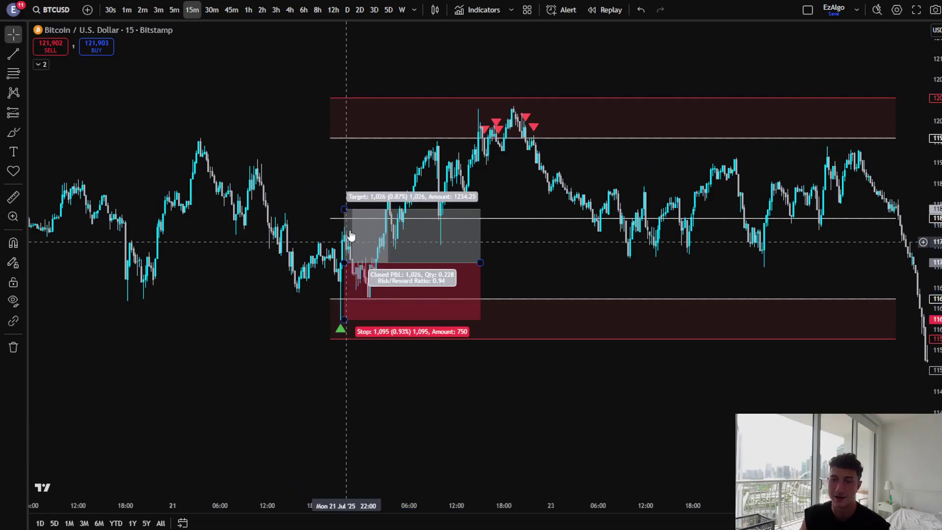
# Raise the long position's target to the upper white line of the 22–24 July range.
pyautogui.moveTo(344, 210); pyautogui.dragTo(344, 138)
pyautogui.click(554, 235)
pyautogui.scroll(-1, 554, 235)
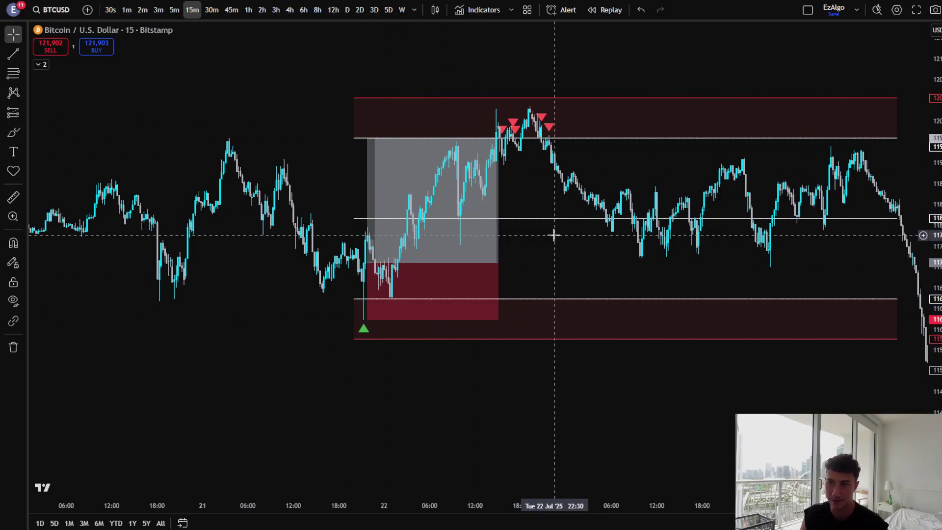
# Mark the long trade's middle line and the upper white line at its target with temporary brush strokes, removing each one.
pyautogui.click(13, 133)
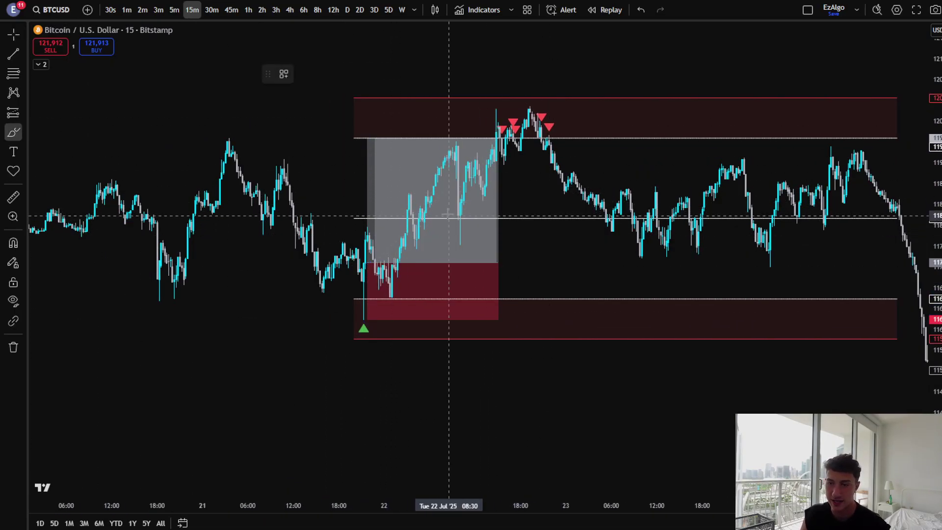
pyautogui.moveTo(416, 212); pyautogui.dragTo(445, 203)
pyautogui.click(397, 74)
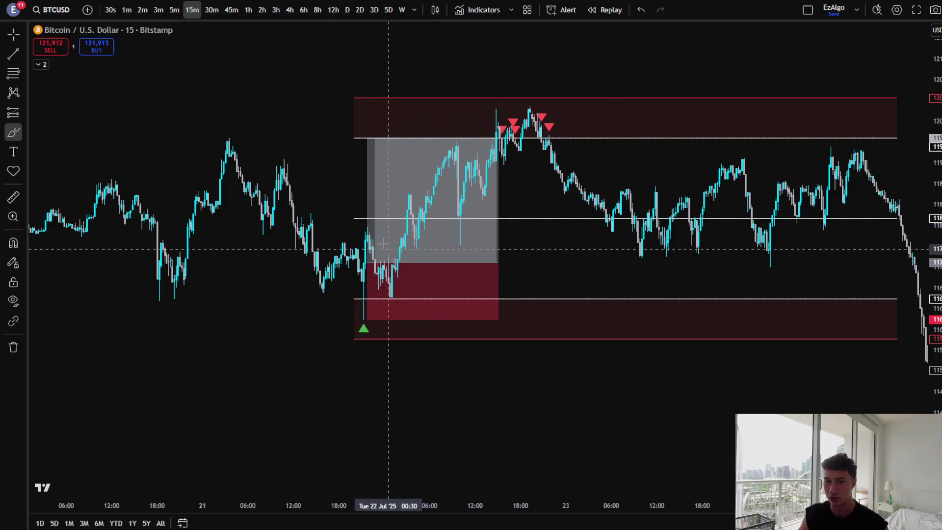
pyautogui.moveTo(343, 217); pyautogui.dragTo(540, 209)
pyautogui.click(398, 73)
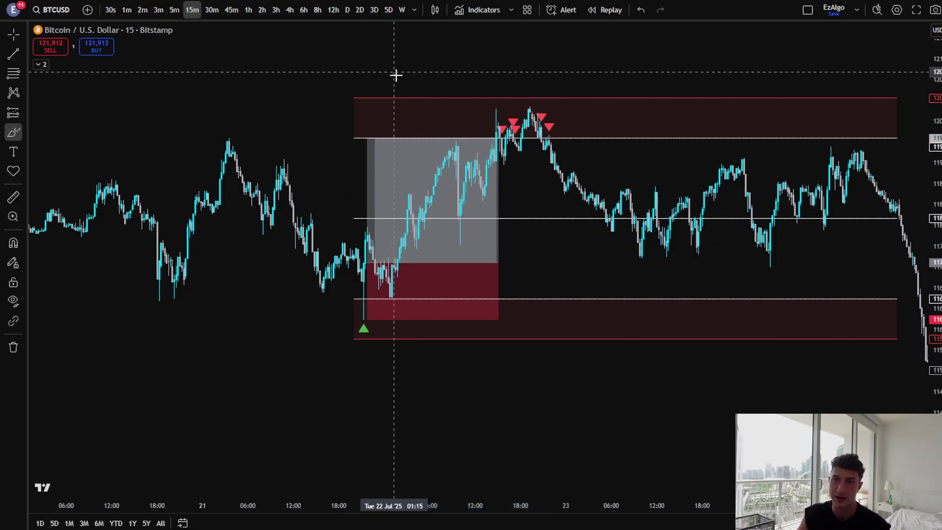
pyautogui.moveTo(460, 119); pyautogui.dragTo(483, 123)
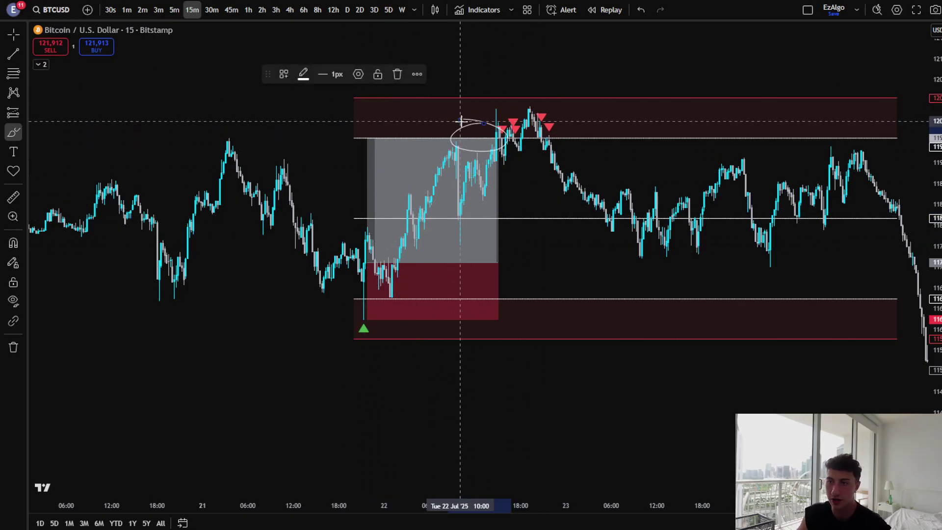
pyautogui.click(397, 74)
# Remove the long position and place a short position just after the last red signal on 22 July.
pyautogui.scroll(-3, 296, 152)
pyautogui.scroll(2, 423, 169)
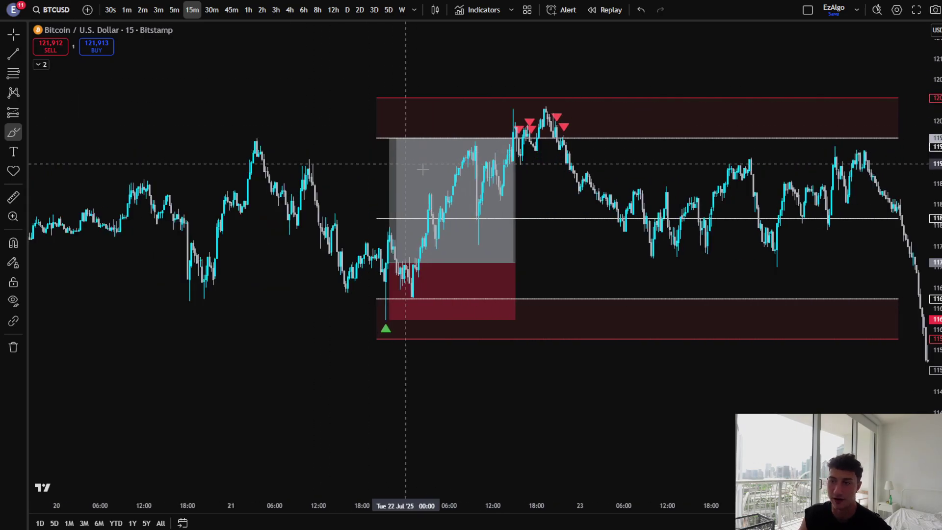
pyautogui.press('Escape')
pyautogui.click(432, 245)
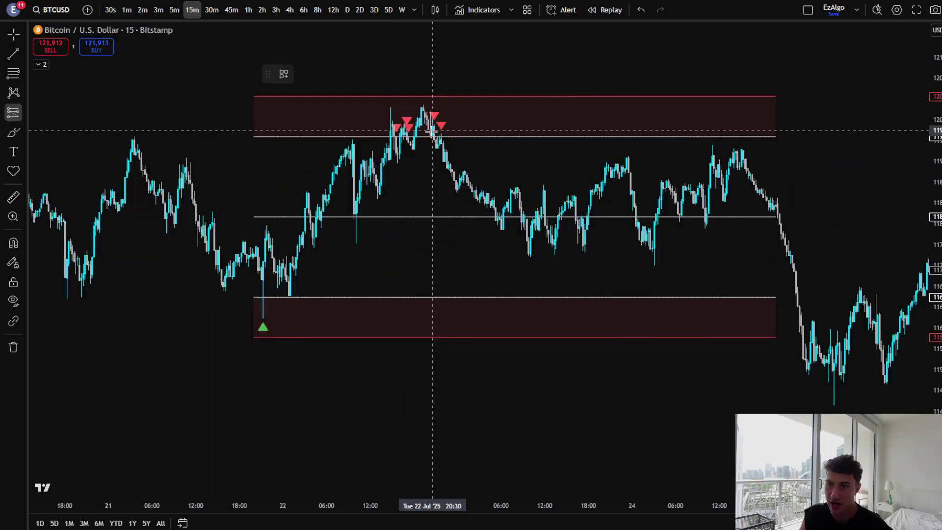
pyautogui.click(438, 140)
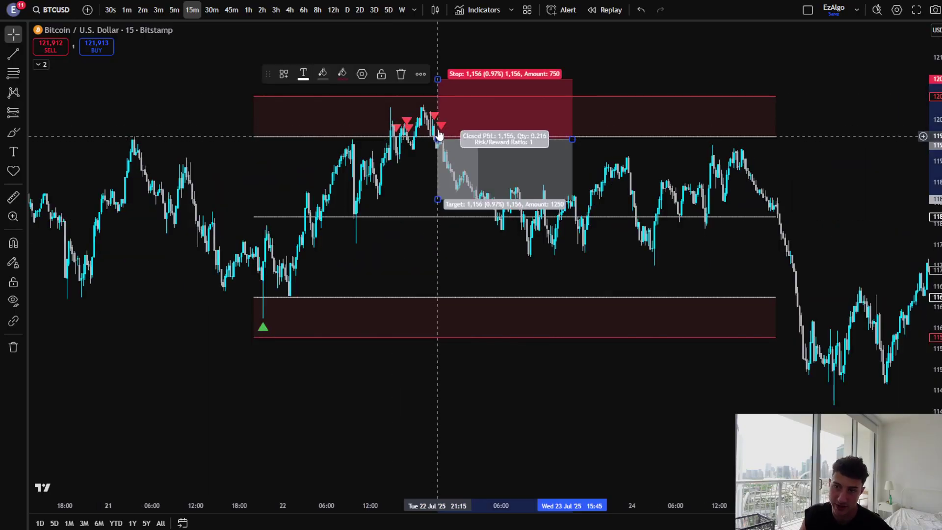
# Set the short position's stop at the upper red line and its target at the lower white line, and extend it into early 24 July.
pyautogui.moveTo(438, 78); pyautogui.dragTo(438, 94)
pyautogui.moveTo(437, 200)
pyautogui.mouseDown()
pyautogui.moveTo(439, 217)
pyautogui.moveTo(394, 204)
pyautogui.moveTo(429, 293)
pyautogui.mouseUp()
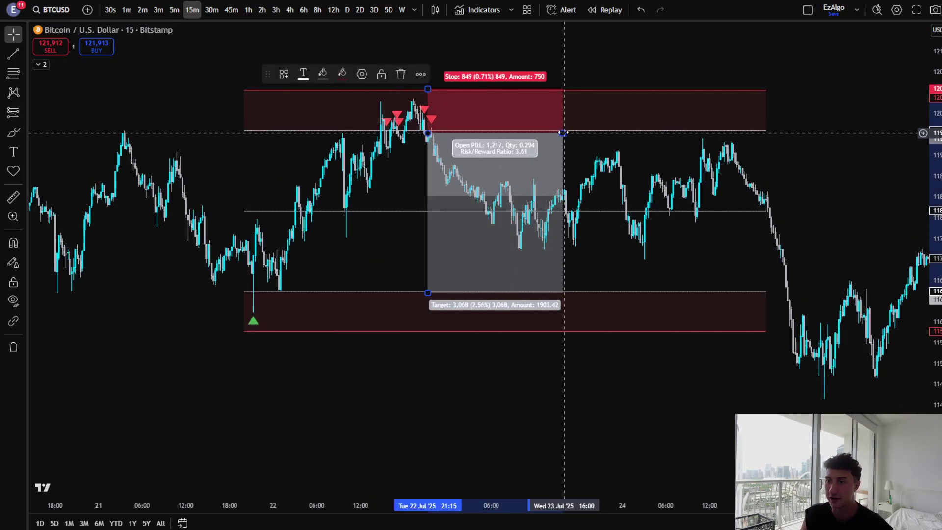
pyautogui.moveTo(562, 133); pyautogui.dragTo(651, 133)
pyautogui.click(415, 215)
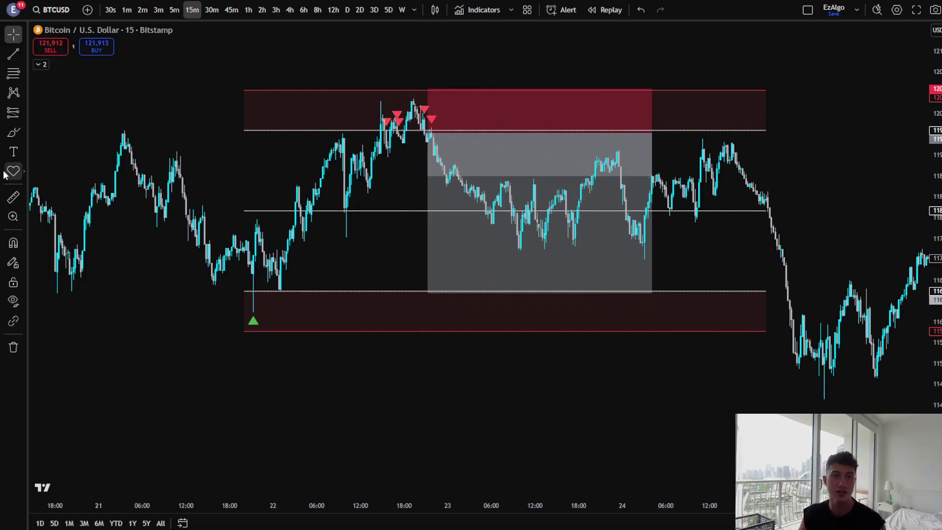
# Add the text note "4.6RR -> $2k -> $9k" below the Monday range.
pyautogui.click(13, 152)
pyautogui.click(336, 384)
pyautogui.write('4')
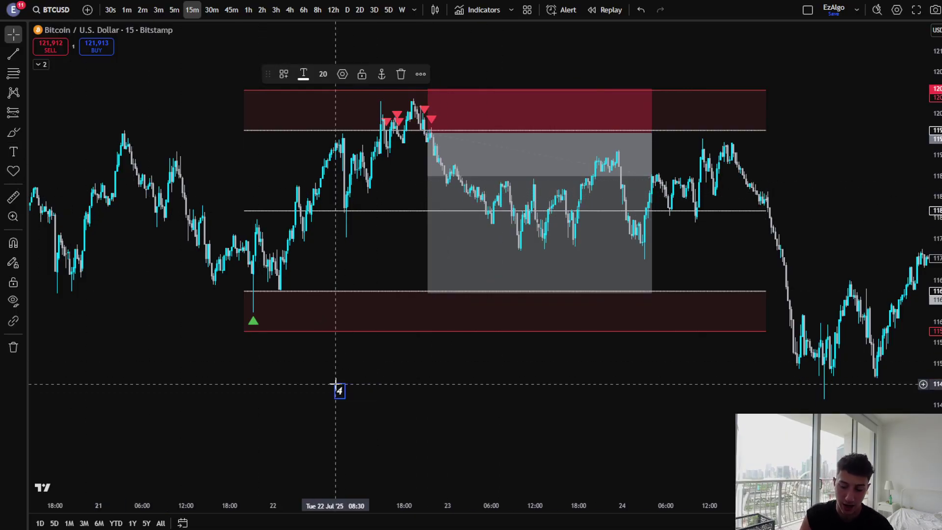
pyautogui.write('.6RR')
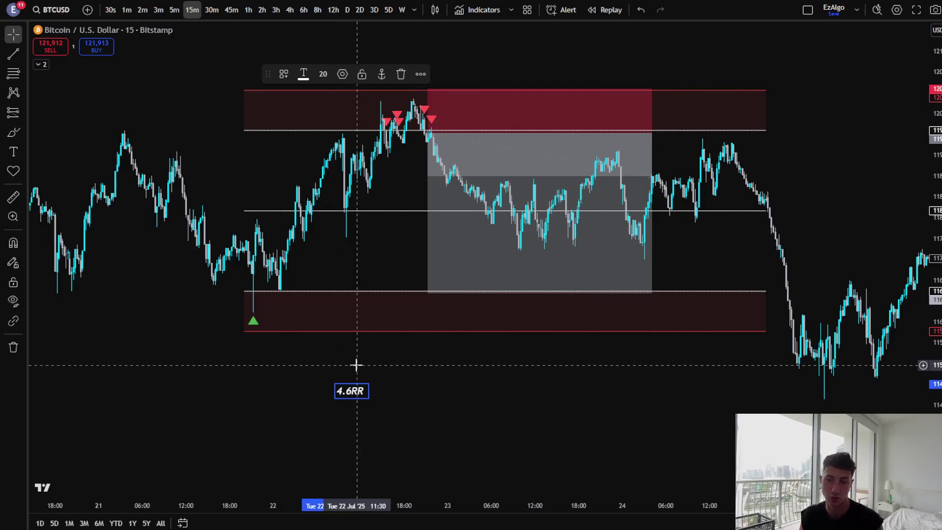
pyautogui.write(' -')
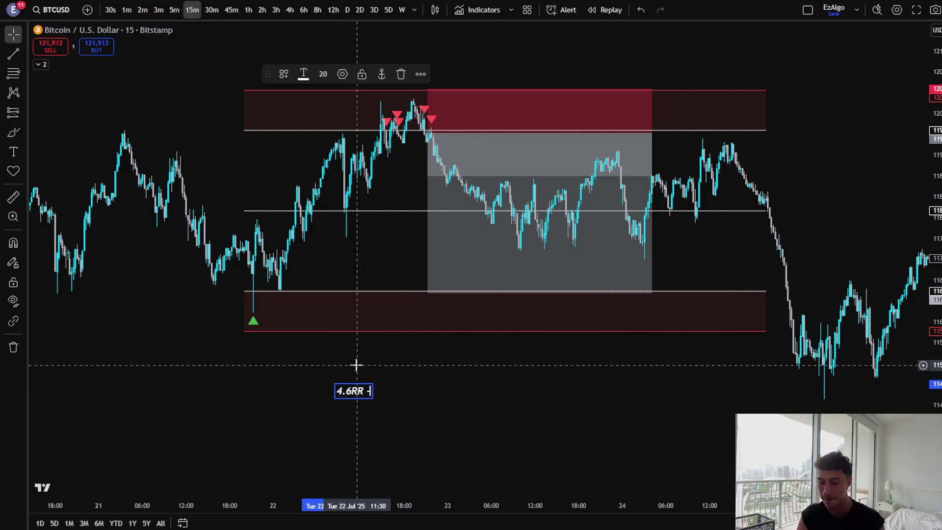
pyautogui.write('>')
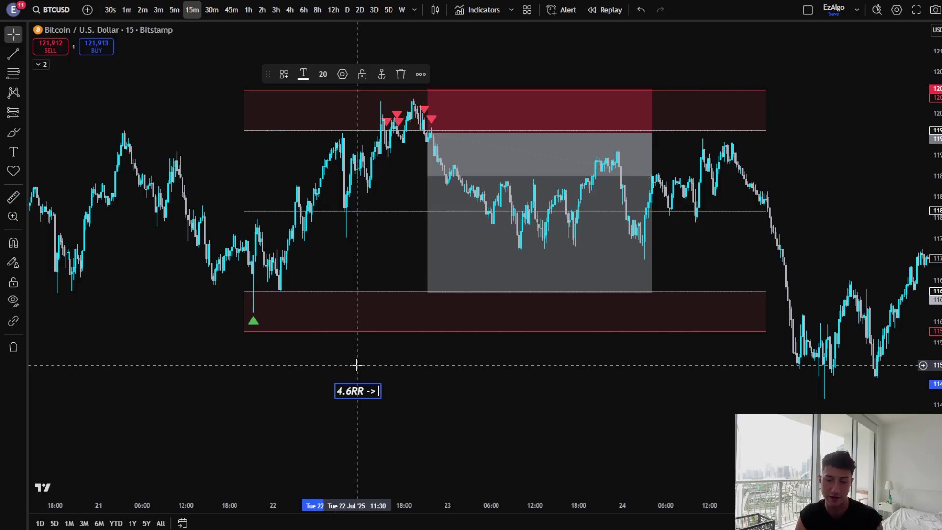
pyautogui.write(' $2k')
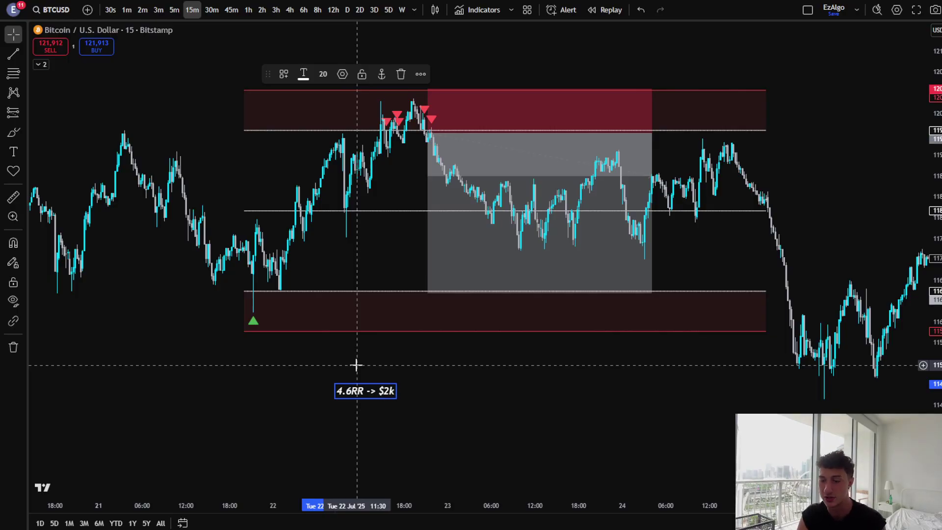
pyautogui.write(' ->')
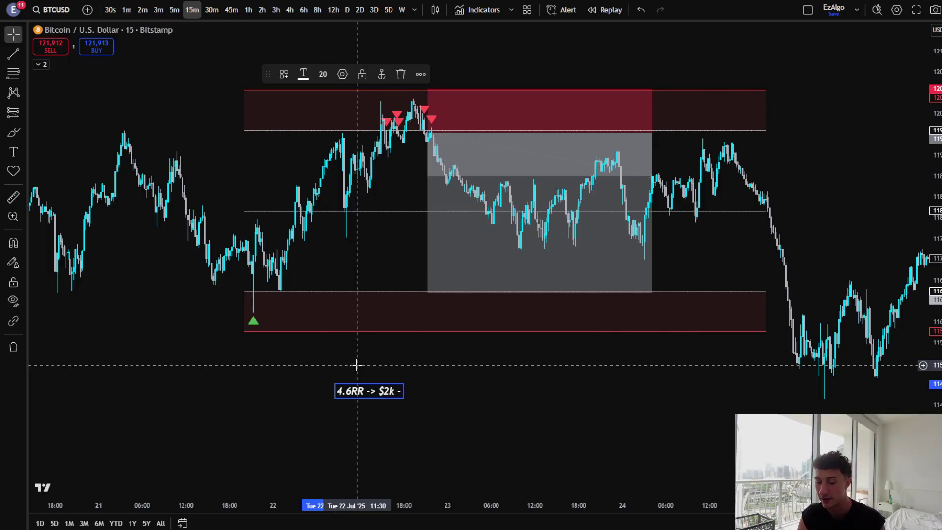
pyautogui.write(' $9k')
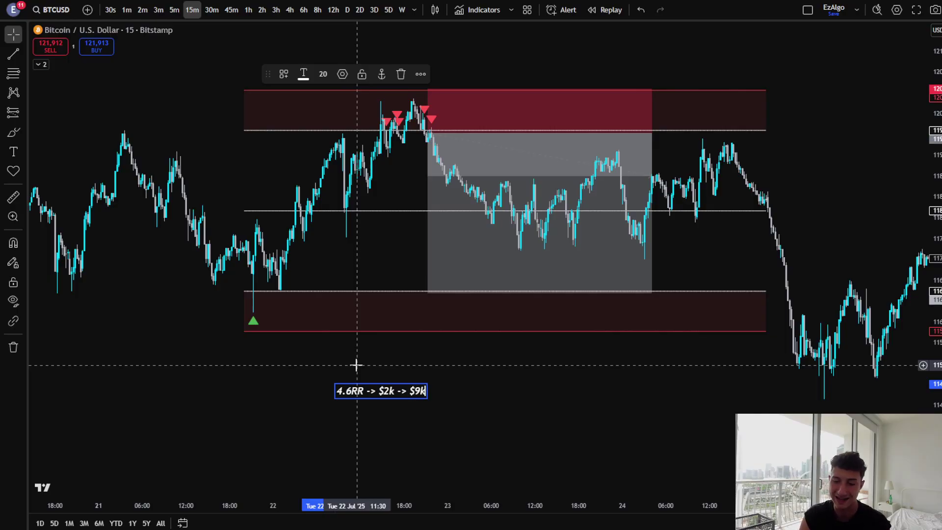
pyautogui.click(357, 364)
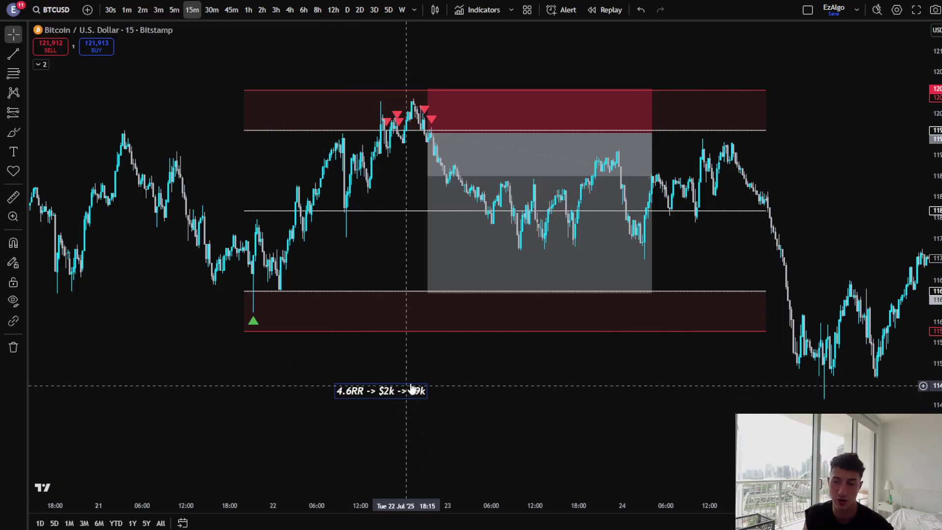
# Circle the short position's entry with the brush, and remove both the mark and the risk-reward text note.
pyautogui.click(13, 132)
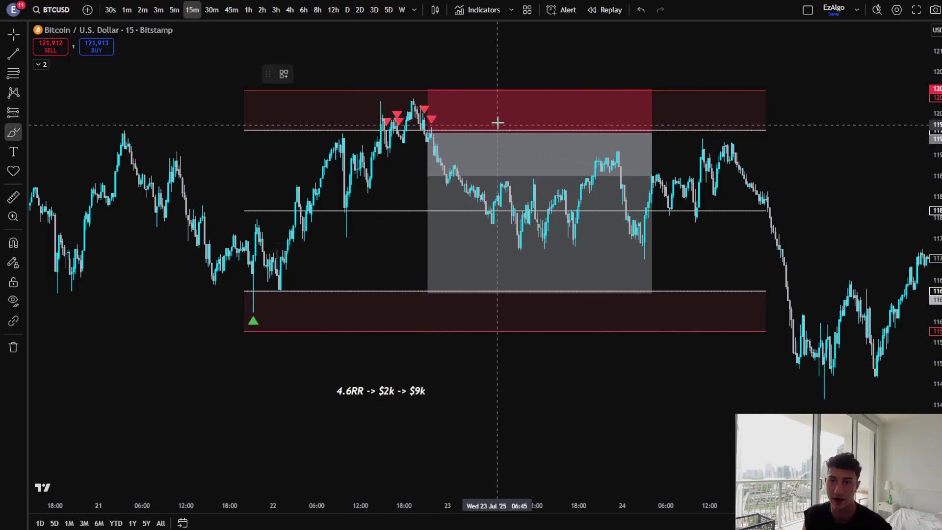
pyautogui.moveTo(435, 78); pyautogui.dragTo(445, 102)
pyautogui.click(397, 73)
pyautogui.click(381, 390)
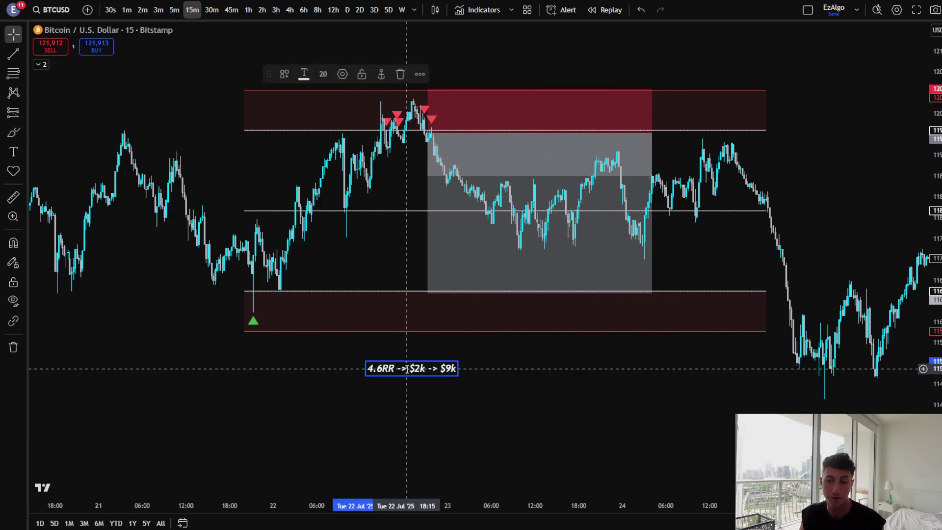
pyautogui.click(397, 73)
# Examine the price action around the short position and the 22–24 July range through 25 July.
pyautogui.click(593, 257)
pyautogui.moveTo(734, 260); pyautogui.dragTo(587, 242)
pyautogui.scroll(-4, 638, 249)
pyautogui.scroll(2, 726, 259)
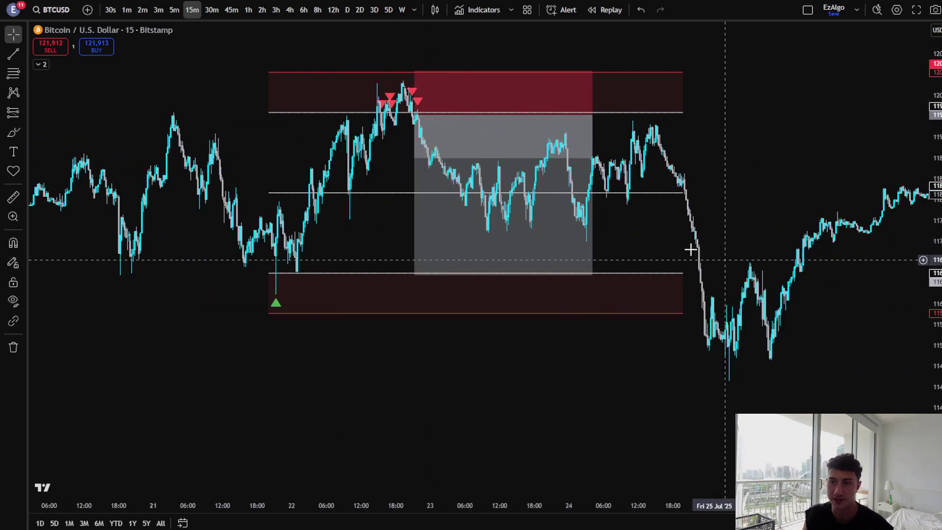
pyautogui.moveTo(693, 250); pyautogui.dragTo(670, 266)
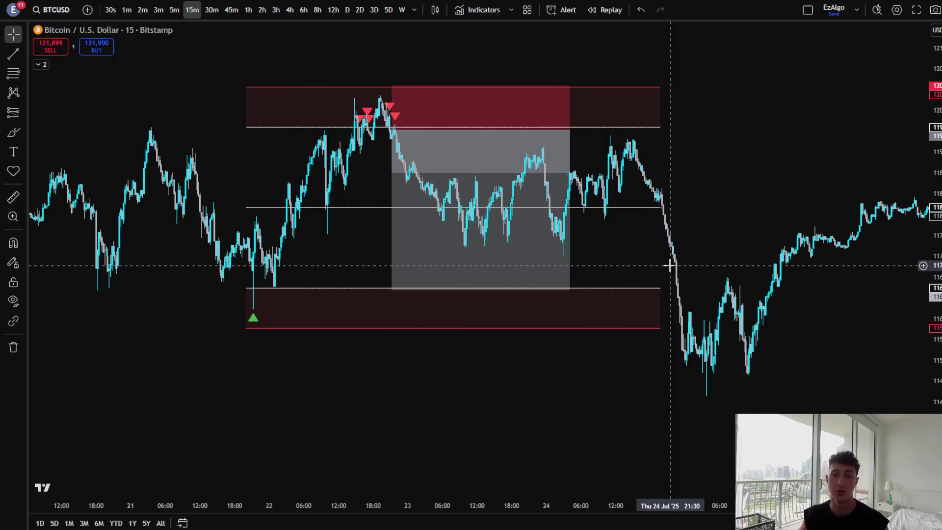
pyautogui.moveTo(347, 257); pyautogui.dragTo(429, 268)
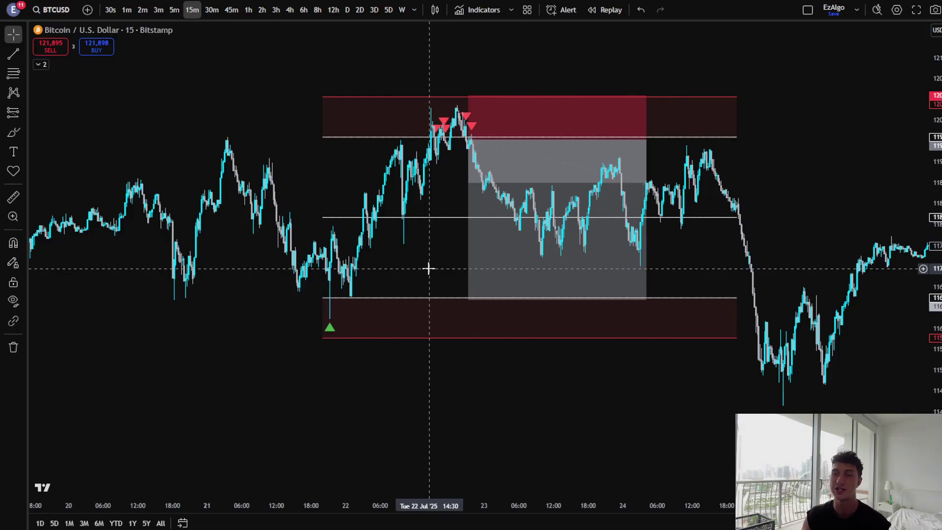
# Examine the Monday Range Algo conditions available for a new BTCUSD alert, and close the alert setup without creating one.
pyautogui.click(560, 10)
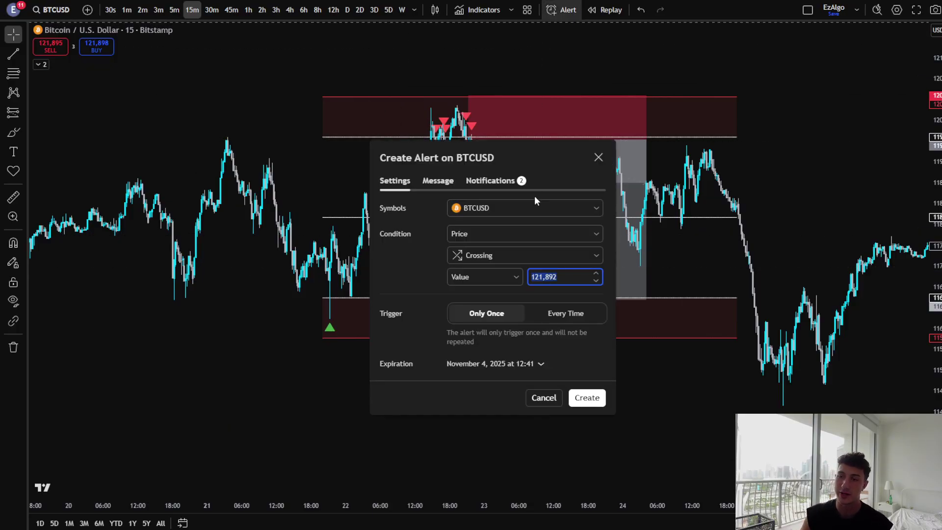
pyautogui.click(540, 208)
pyautogui.click(476, 235)
pyautogui.click(475, 235)
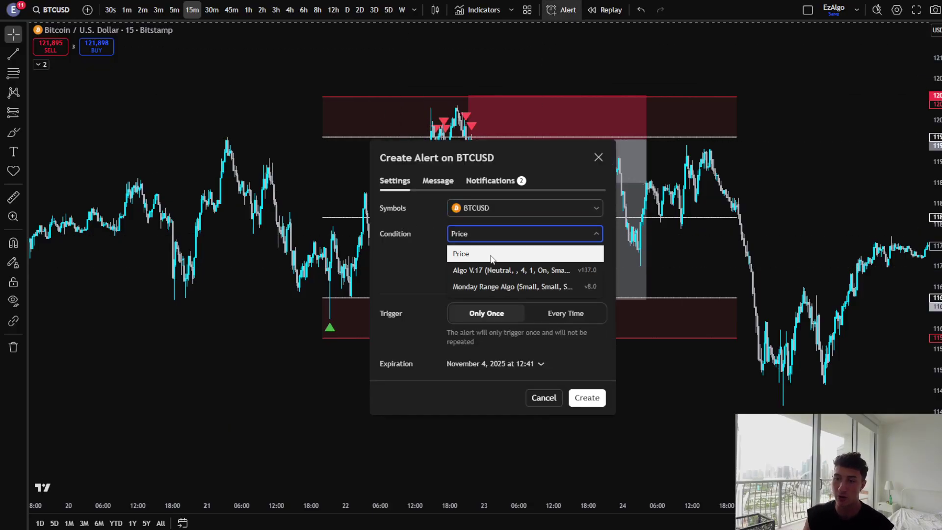
pyautogui.click(507, 289)
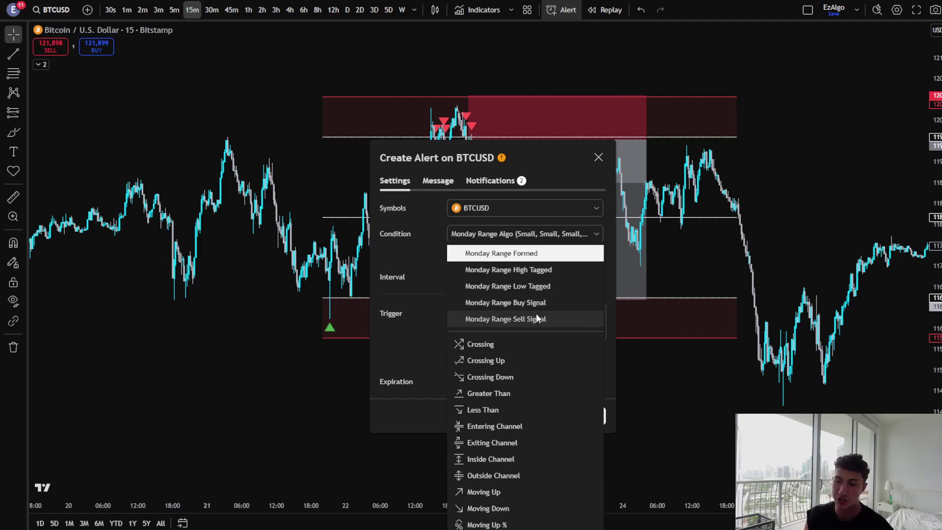
pyautogui.click(402, 288)
pyautogui.click(544, 414)
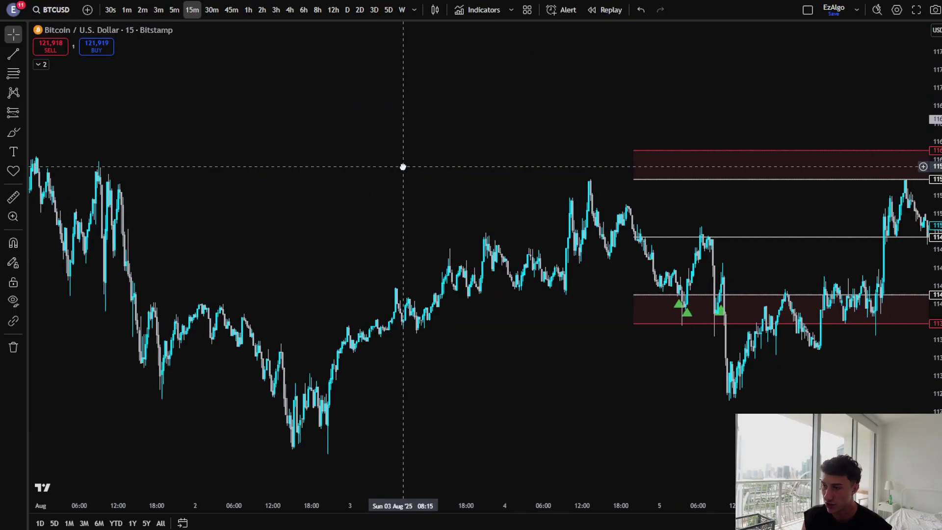
# Place a long position at the lower white line just after the first green signals on 29 July.
pyautogui.moveTo(404, 166); pyautogui.dragTo(677, 209)
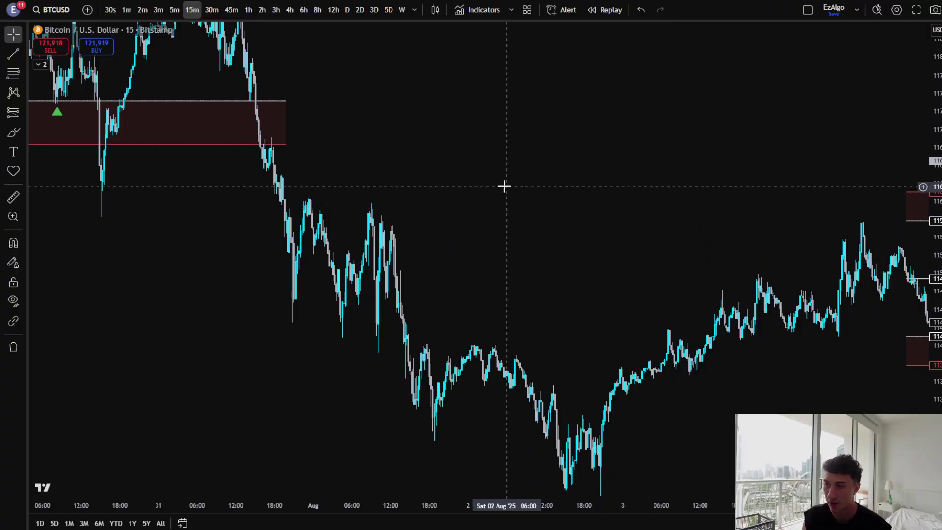
pyautogui.moveTo(506, 186); pyautogui.dragTo(762, 271)
pyautogui.moveTo(554, 151); pyautogui.dragTo(847, 251)
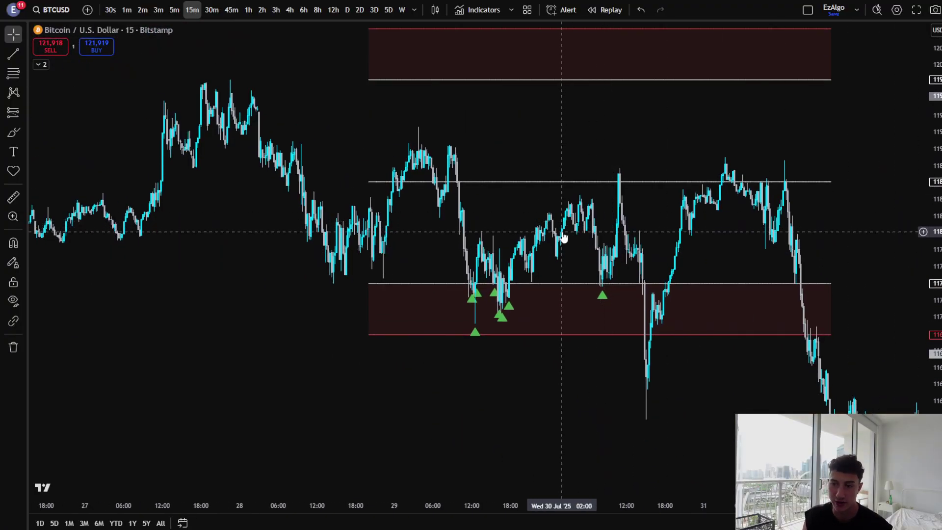
pyautogui.click(25, 115)
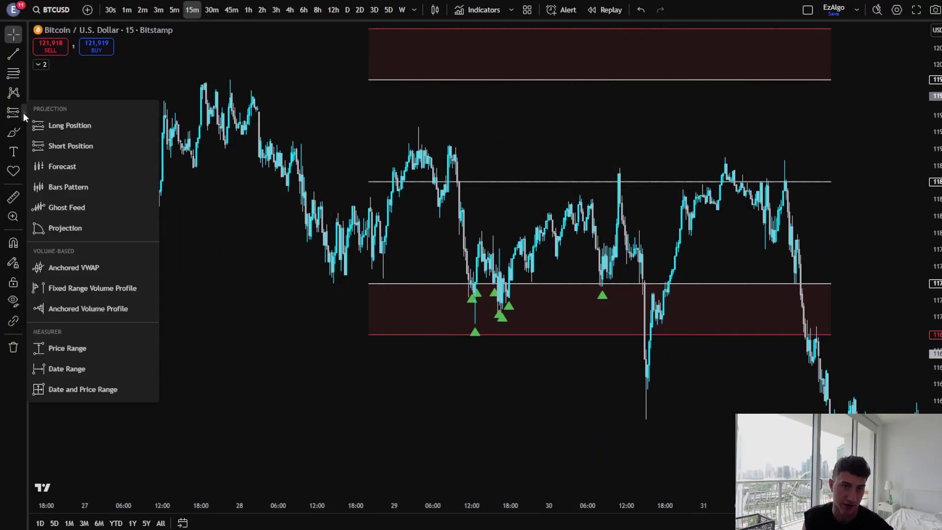
pyautogui.click(69, 126)
pyautogui.scroll(1, 344, 216)
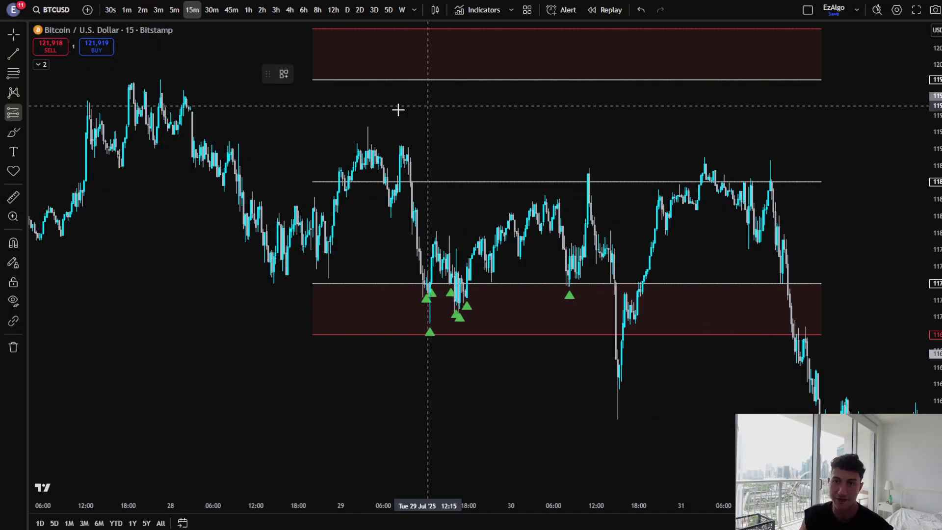
pyautogui.click(436, 282)
# Set the 29 July long position's stop at the lower red line and target at the middle white line, extending it to 30 July 16:30.
pyautogui.moveTo(437, 382); pyautogui.dragTo(391, 363)
pyautogui.click(401, 265)
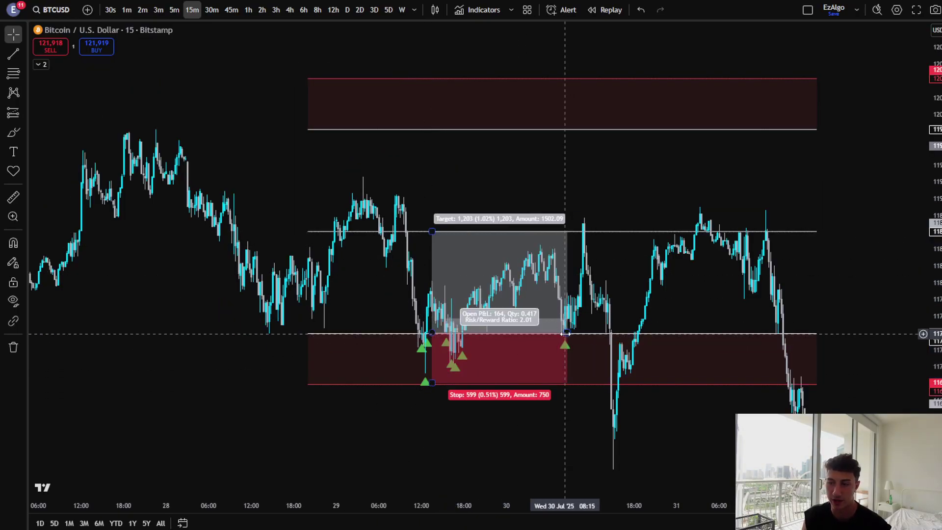
pyautogui.moveTo(567, 332); pyautogui.dragTo(623, 333)
pyautogui.click(406, 268)
pyautogui.click(432, 231)
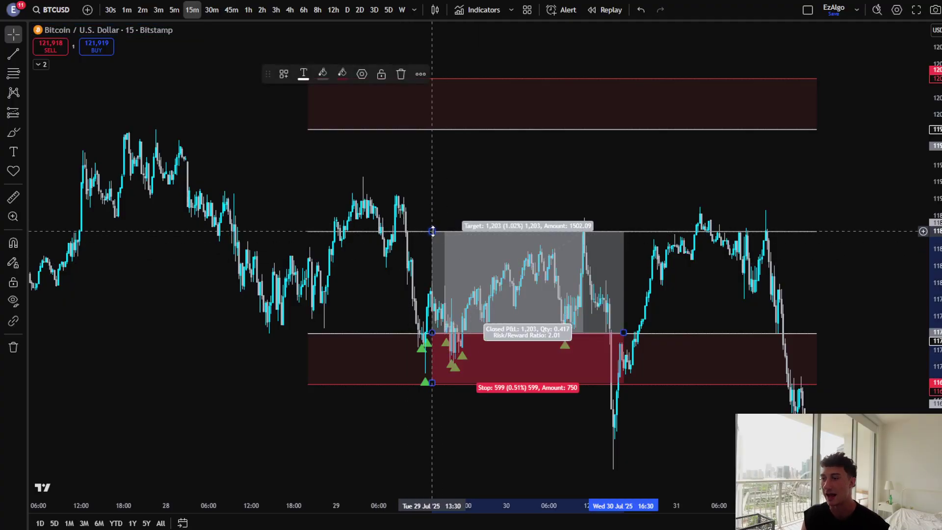
pyautogui.moveTo(432, 231); pyautogui.dragTo(509, 231)
pyautogui.click(392, 241)
# Place a long position just after the first two green signals on 5 August, entering at 04:30 slightly above the lower white line.
pyautogui.moveTo(397, 259); pyautogui.dragTo(375, 234)
pyautogui.moveTo(746, 312); pyautogui.dragTo(702, 284)
pyautogui.moveTo(691, 332); pyautogui.dragTo(517, 204)
pyautogui.moveTo(294, 248); pyautogui.dragTo(368, 272)
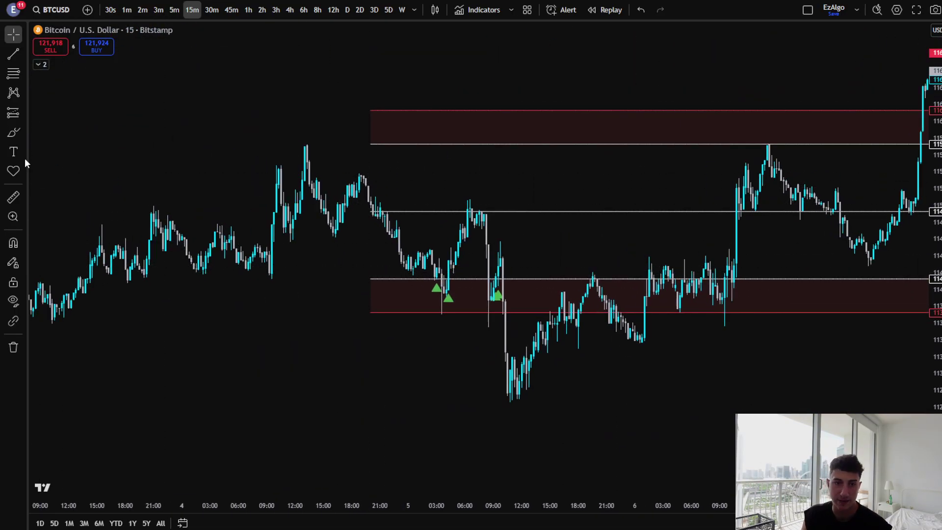
pyautogui.click(23, 112)
pyautogui.click(32, 122)
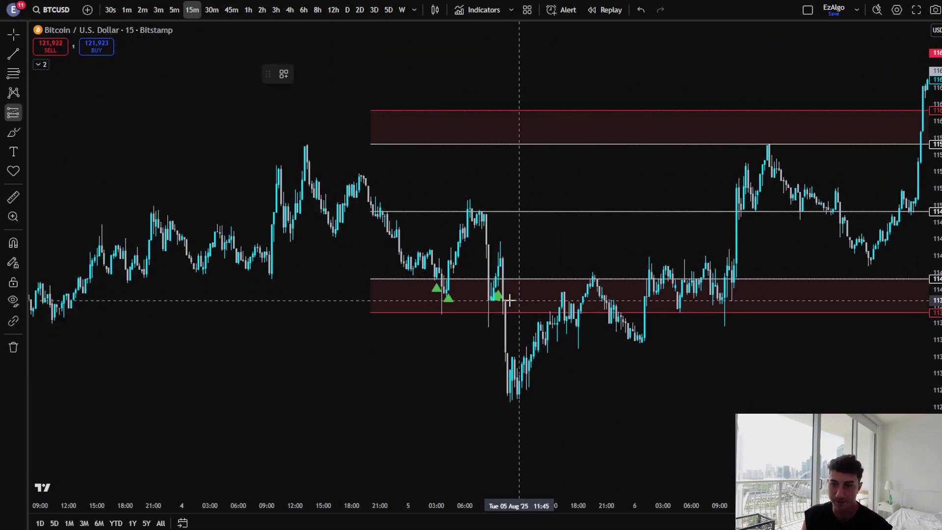
pyautogui.click(441, 269)
# Set the 5 August long position's stop about 489 below entry, end it at 16:00, and set its target at the upper white line.
pyautogui.moveTo(442, 334); pyautogui.dragTo(451, 261)
pyautogui.moveTo(450, 295); pyautogui.dragTo(451, 301)
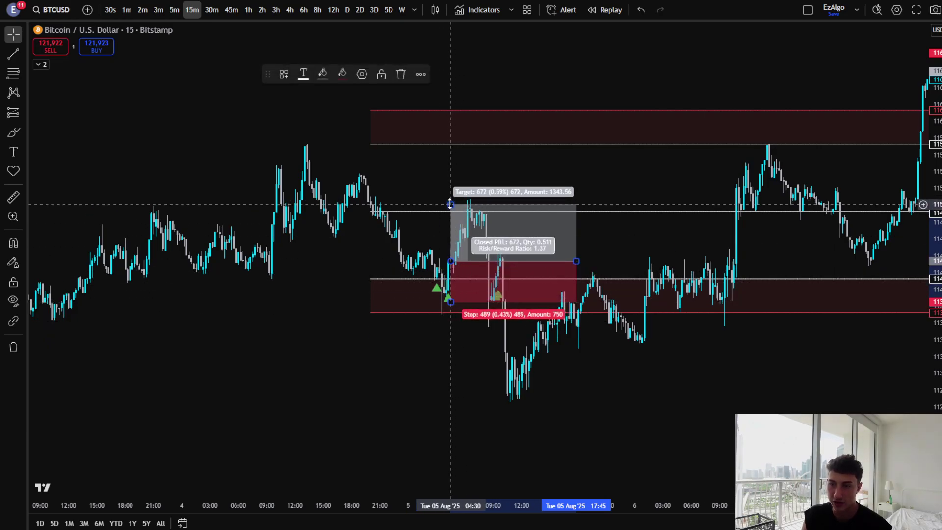
pyautogui.moveTo(450, 205); pyautogui.dragTo(451, 209)
pyautogui.moveTo(576, 260); pyautogui.dragTo(559, 261)
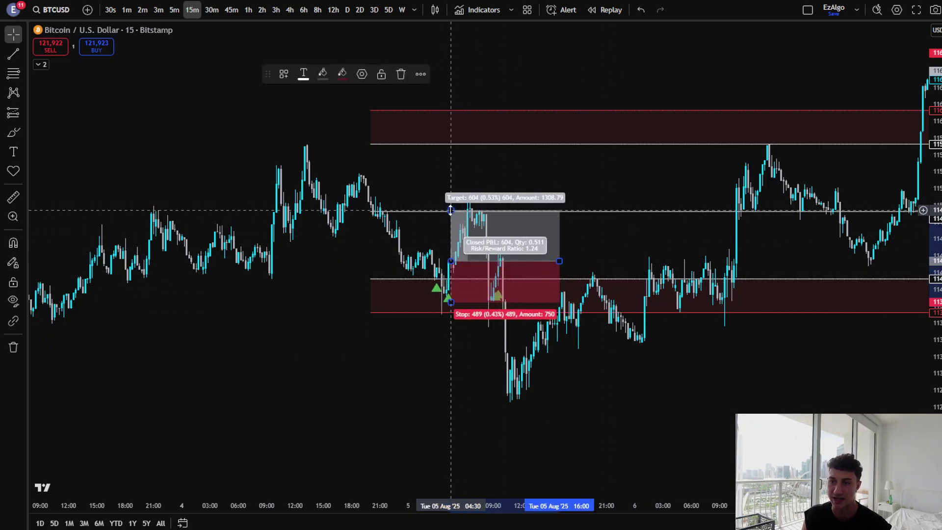
pyautogui.moveTo(457, 209); pyautogui.dragTo(463, 143)
pyautogui.click(406, 187)
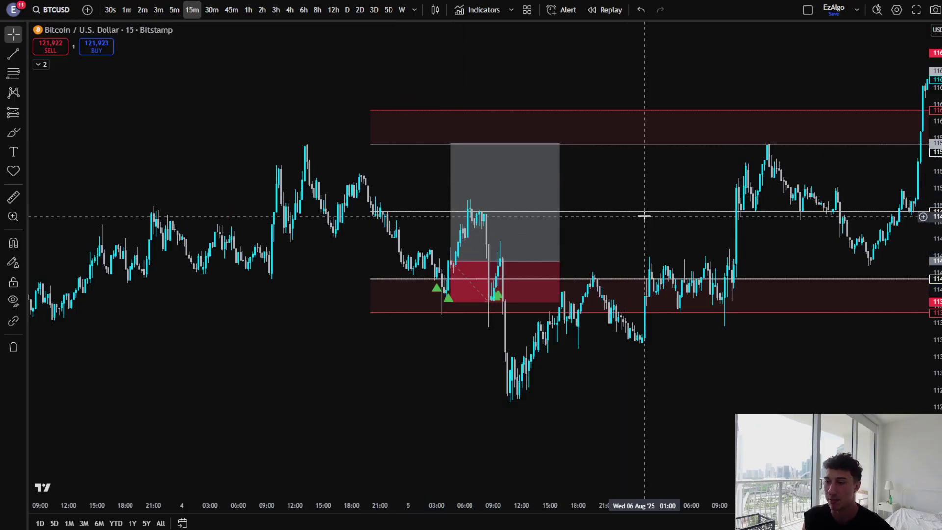
pyautogui.moveTo(645, 211)
pyautogui.mouseDown()
pyautogui.moveTo(647, 200)
pyautogui.moveTo(647, 222)
pyautogui.mouseUp()
# Circle the 5 August peak at the middle white line and the following drop around the third green signal, deleting each brush circle.
pyautogui.click(14, 132)
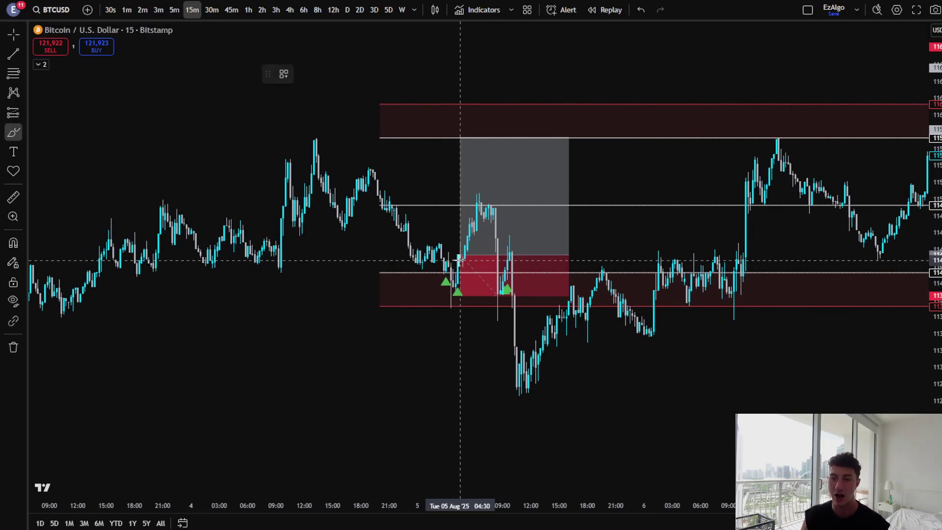
pyautogui.moveTo(488, 186); pyautogui.dragTo(446, 209)
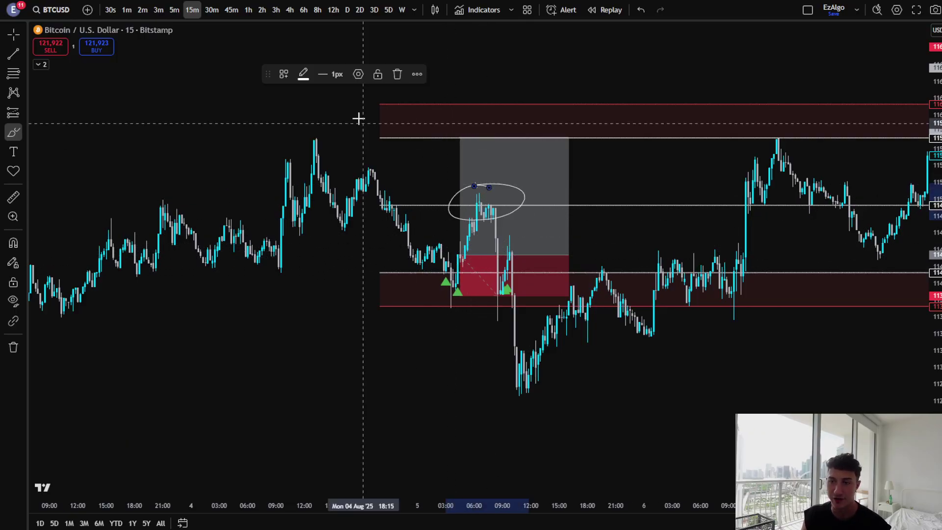
pyautogui.click(398, 75)
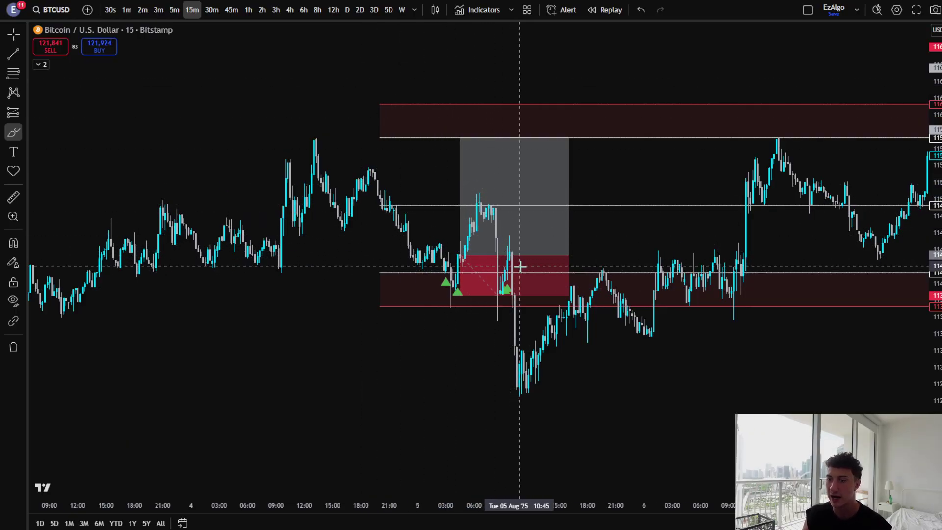
pyautogui.moveTo(520, 266)
pyautogui.mouseDown()
pyautogui.moveTo(540, 309)
pyautogui.moveTo(495, 262)
pyautogui.mouseUp()
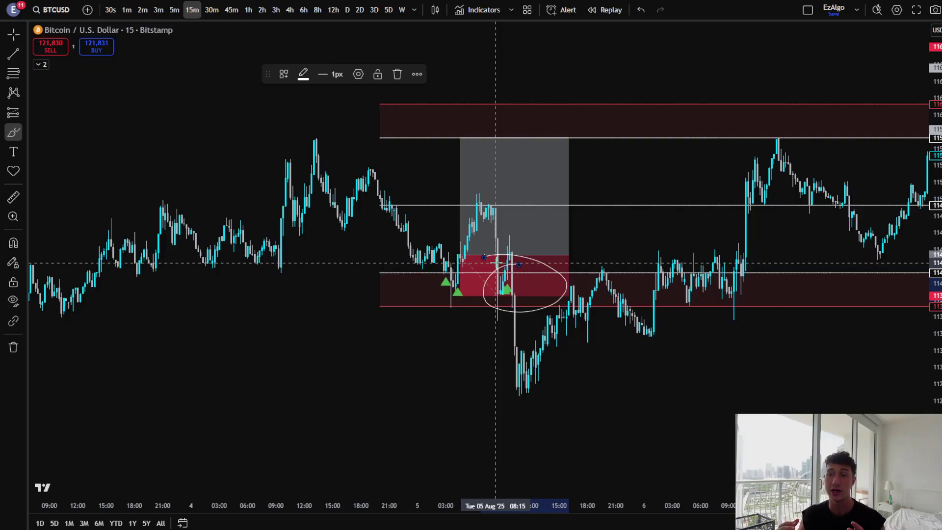
pyautogui.click(510, 174)
pyautogui.click(400, 74)
# Place a long position just after the green signal on 25 August, entering at 21:30 slightly above the lower white line.
pyautogui.moveTo(711, 208); pyautogui.dragTo(396, 227)
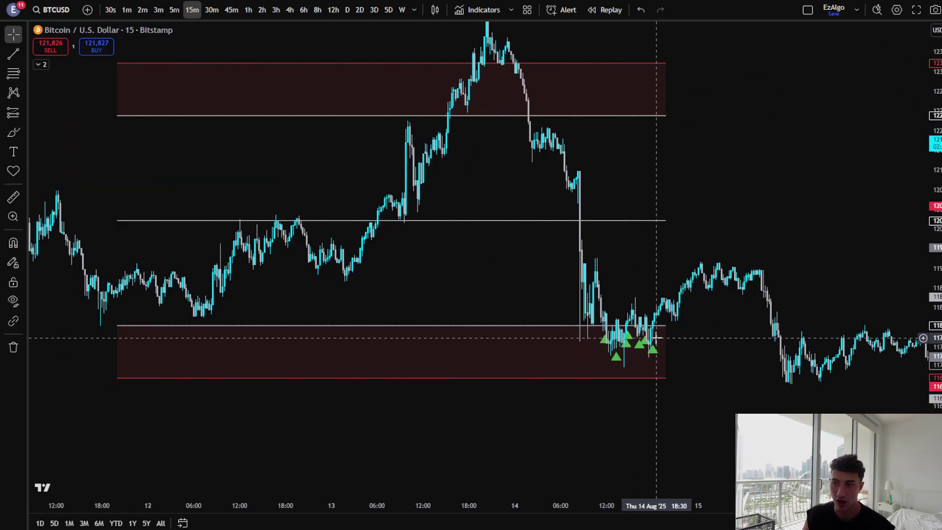
pyautogui.hscroll(15, 417, 186)
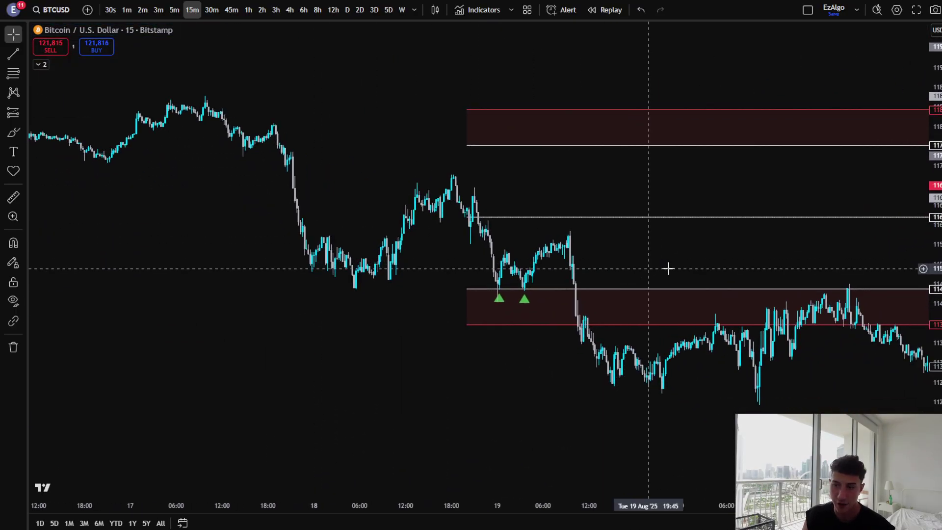
pyautogui.hscroll(20, 668, 268)
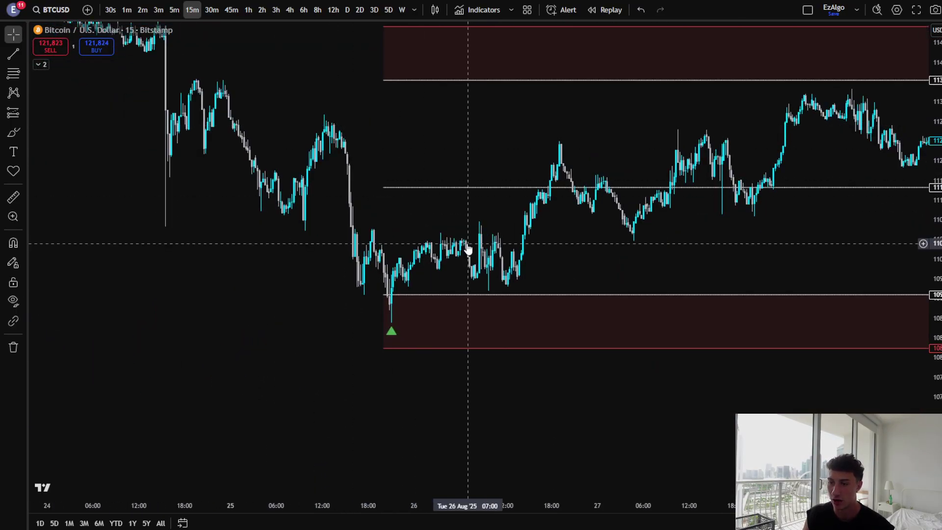
pyautogui.scroll(-4, 773, 260)
pyautogui.moveTo(773, 260); pyautogui.dragTo(746, 251)
pyautogui.scroll(2, 746, 250)
pyautogui.moveTo(243, 188); pyautogui.dragTo(217, 201)
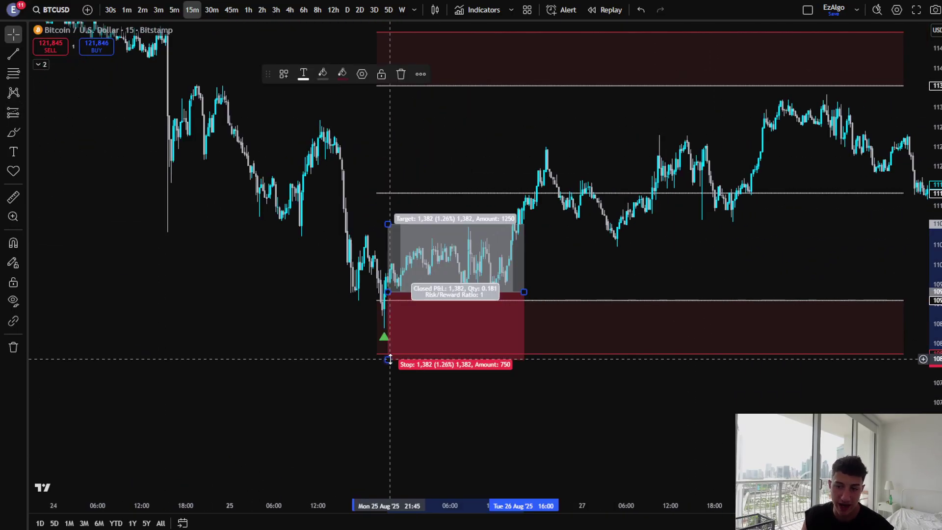
# Set the 25 August long position's stop about 720 below entry and its target about 3,519 above, extending it into late 28 August.
pyautogui.moveTo(373, 358); pyautogui.dragTo(373, 319)
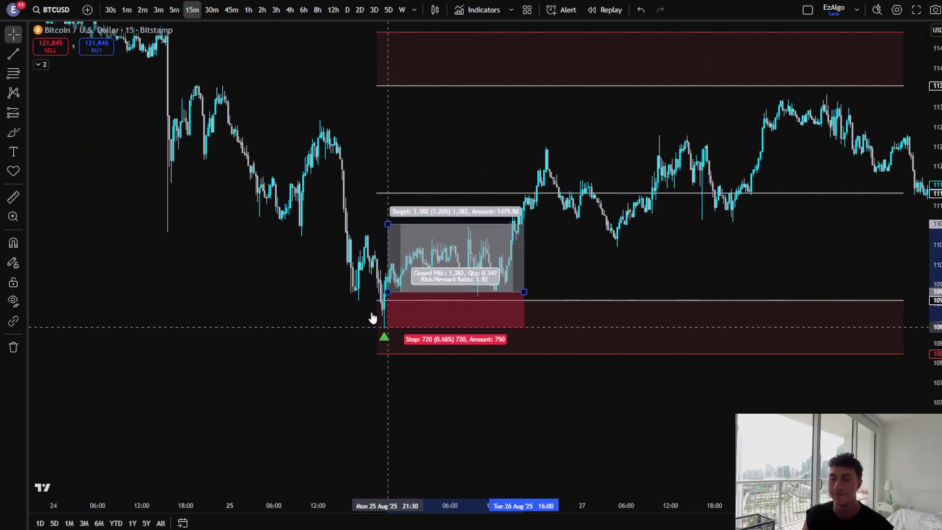
pyautogui.moveTo(373, 278); pyautogui.dragTo(381, 289)
pyautogui.moveTo(409, 259); pyautogui.dragTo(425, 120)
pyautogui.click(658, 317)
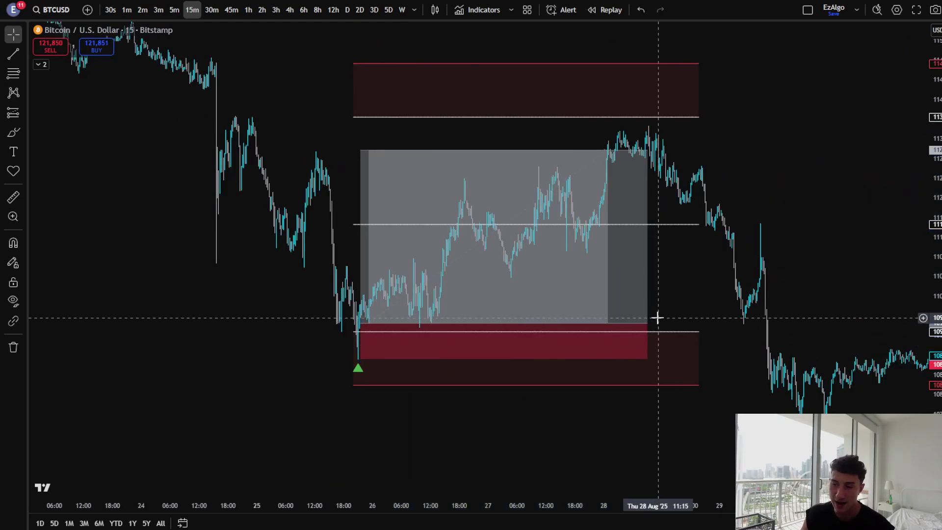
pyautogui.click(647, 324)
pyautogui.moveTo(647, 324); pyautogui.dragTo(682, 321)
pyautogui.click(718, 313)
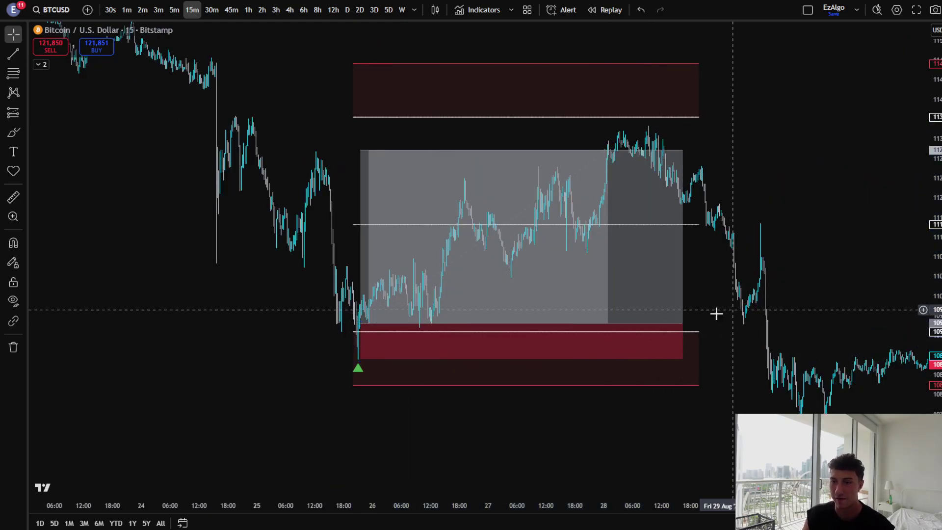
# Draw a horizontal ray from the 25 August swing high, adjusting it to the level near the long position's target.
pyautogui.moveTo(342, 317); pyautogui.dragTo(508, 317)
pyautogui.scroll(3, 477, 332)
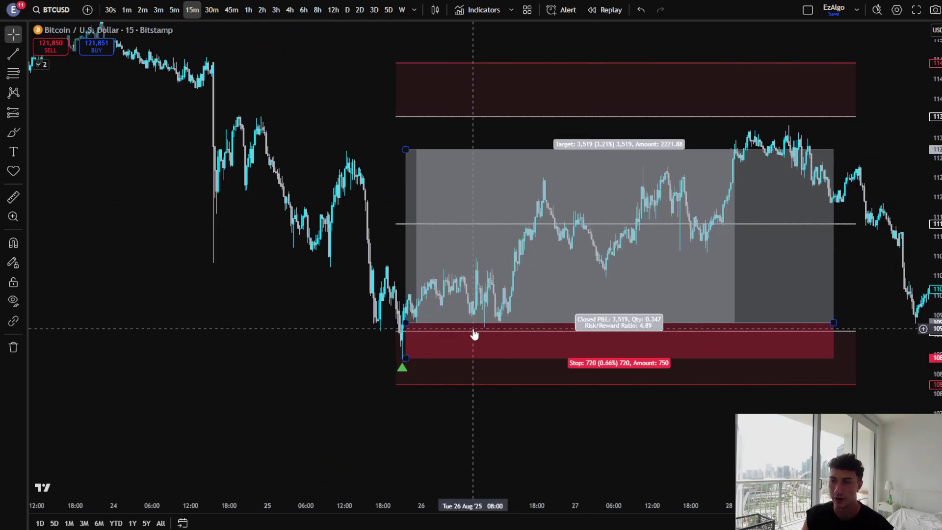
pyautogui.click(331, 152)
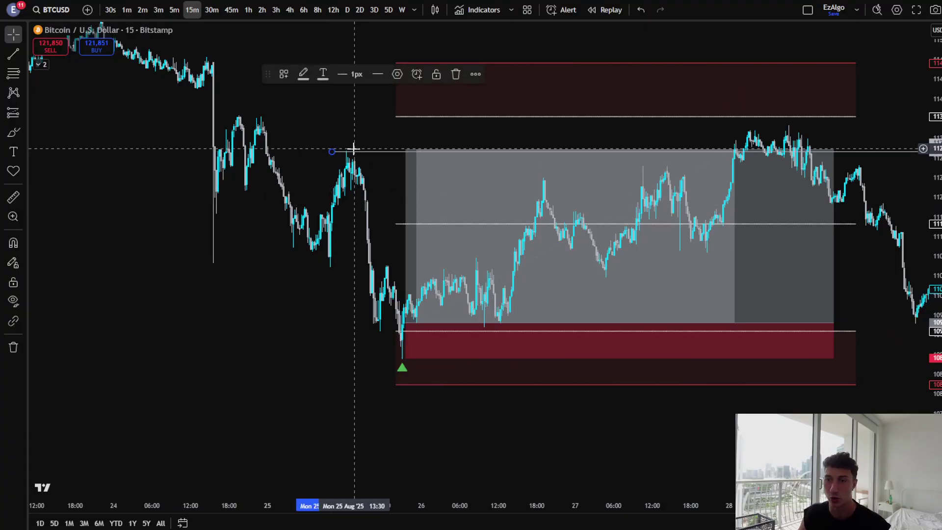
pyautogui.moveTo(354, 151); pyautogui.dragTo(343, 149)
pyautogui.moveTo(407, 151); pyautogui.dragTo(407, 149)
pyautogui.click(366, 193)
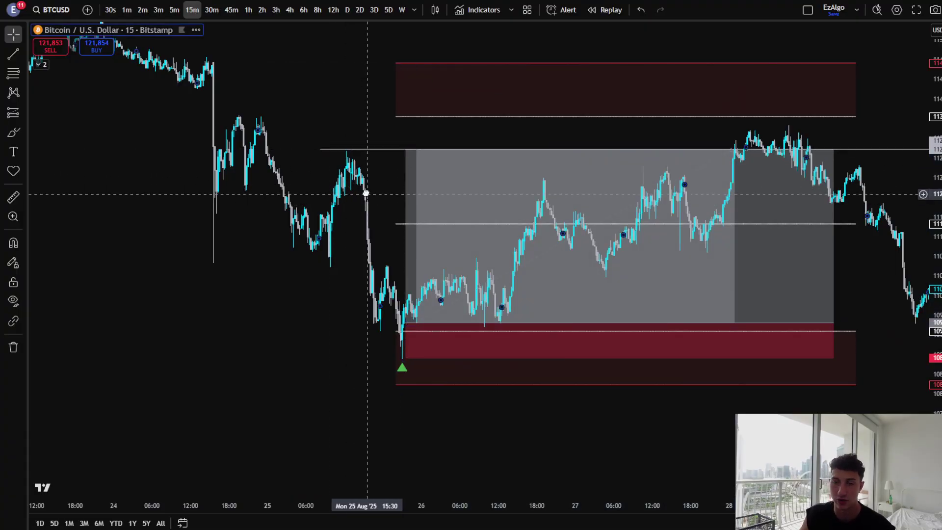
pyautogui.click(360, 149)
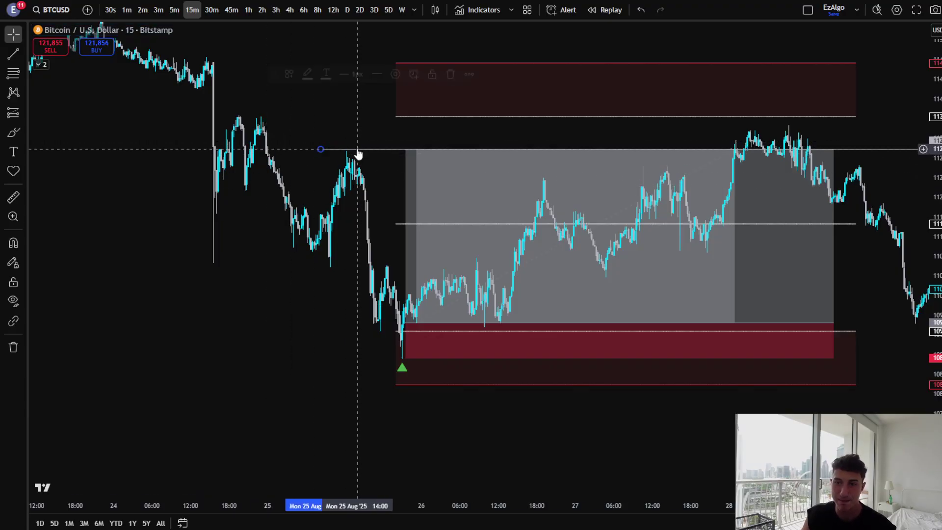
pyautogui.moveTo(360, 149)
pyautogui.mouseDown()
pyautogui.moveTo(350, 151)
pyautogui.moveTo(370, 151)
pyautogui.mouseUp()
# Circle the 25 August high and mark the neighbouring swing highs and lows with curved brush arrows, undoing the marks.
pyautogui.click(13, 132)
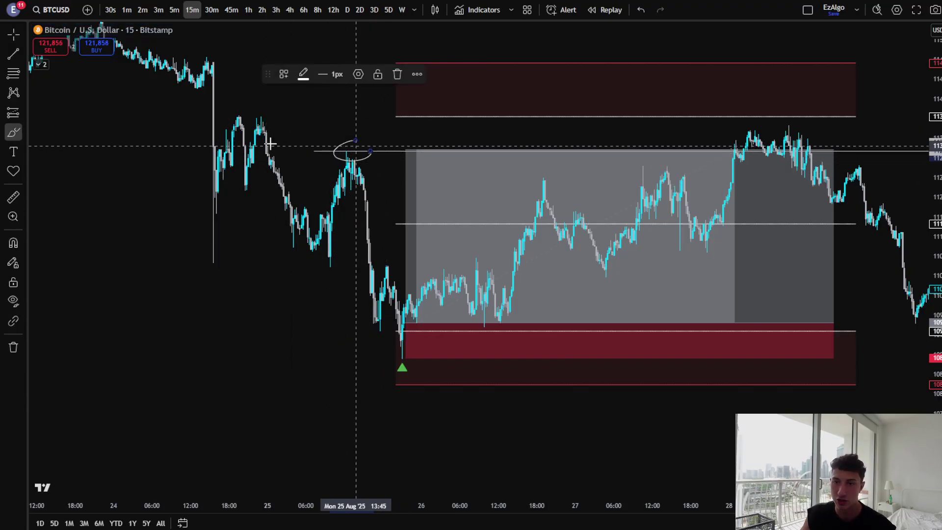
pyautogui.moveTo(189, 249); pyautogui.dragTo(248, 256)
pyautogui.moveTo(242, 110); pyautogui.dragTo(271, 107)
pyautogui.moveTo(294, 270); pyautogui.dragTo(319, 279)
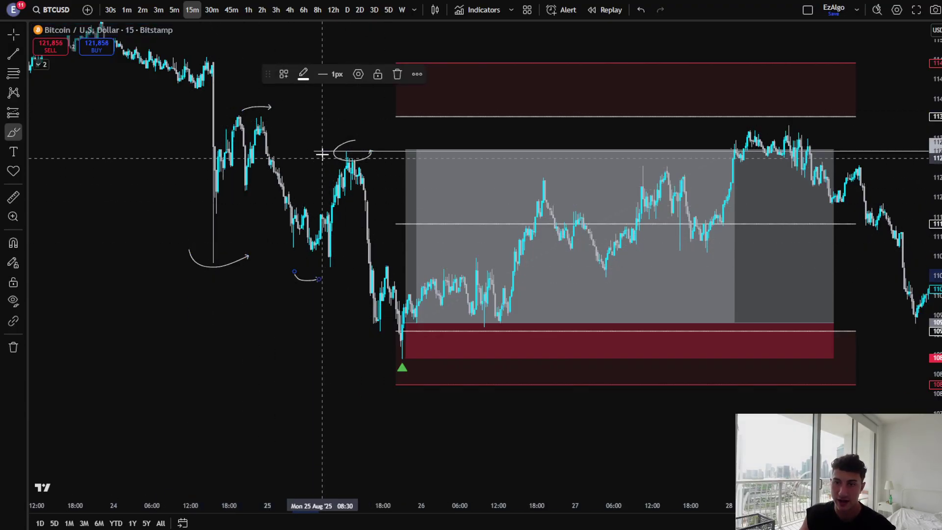
pyautogui.moveTo(330, 145); pyautogui.dragTo(359, 146)
pyautogui.moveTo(381, 349); pyautogui.dragTo(466, 378)
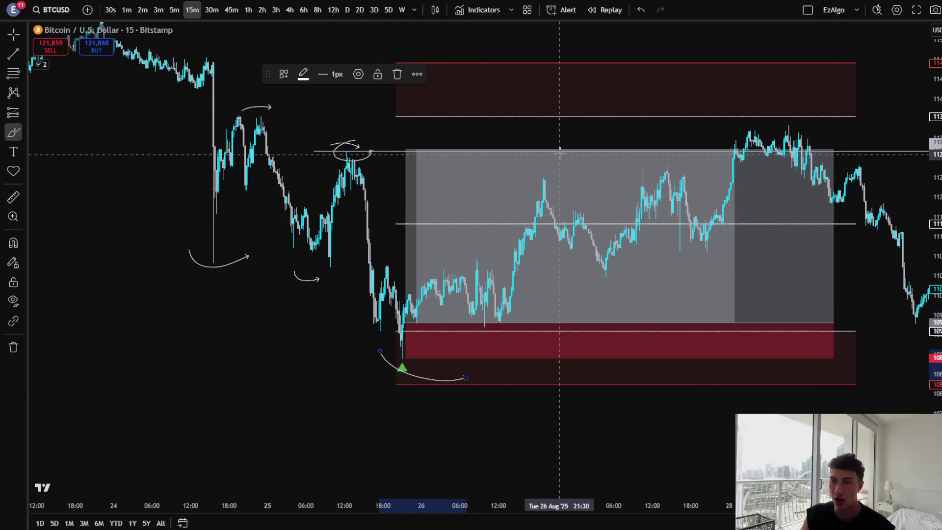
pyautogui.hotkey('ctrl', 'z')
pyautogui.hotkey('ctrl', 'z')
pyautogui.hotkey('ctrl', 'z')
pyautogui.hotkey('ctrl', 'z')
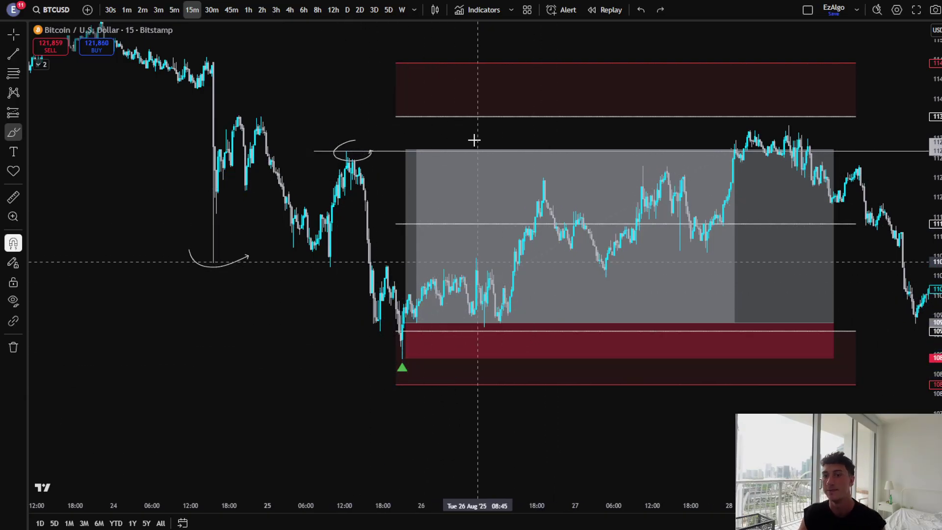
# Circle the upper white line above the long position and brush over the horizontal ray's swing high, undoing both marks.
pyautogui.moveTo(552, 96); pyautogui.dragTo(564, 122)
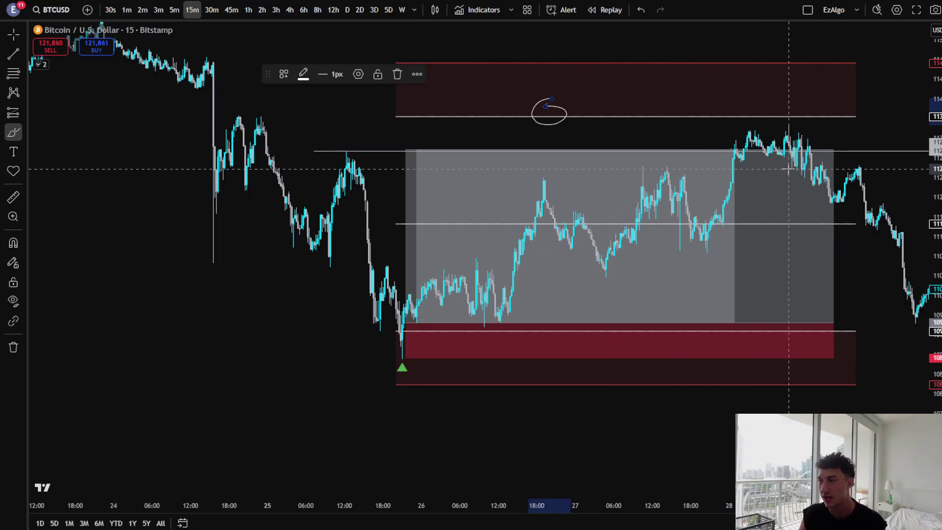
pyautogui.hotkey('ctrl', 'z')
pyautogui.moveTo(345, 146)
pyautogui.mouseDown()
pyautogui.moveTo(358, 133)
pyautogui.moveTo(413, 156)
pyautogui.mouseUp()
pyautogui.hotkey('ctrl', 'z')
pyautogui.press('Escape')
# Align the 25 August long position's target with the horizontal ray and shorten the position to 27 August 10:30.
pyautogui.click(404, 148)
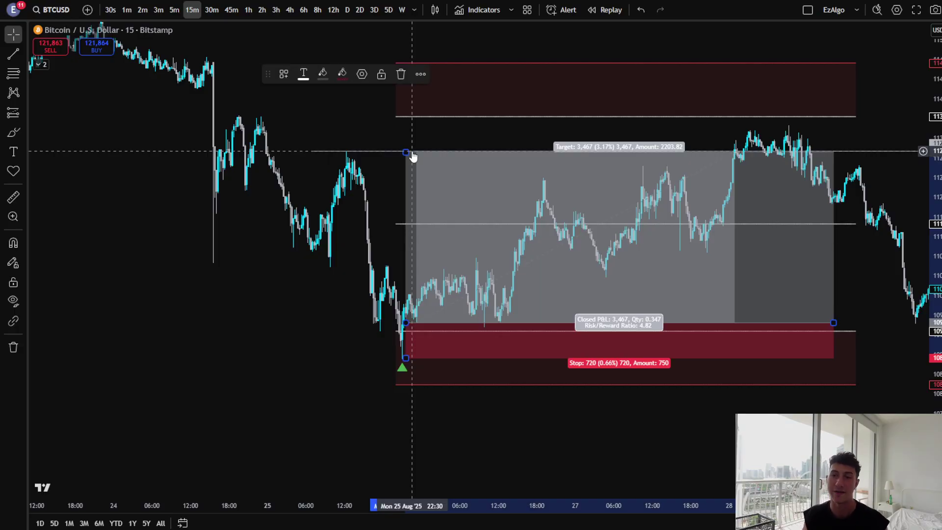
pyautogui.moveTo(834, 323); pyautogui.dragTo(643, 323)
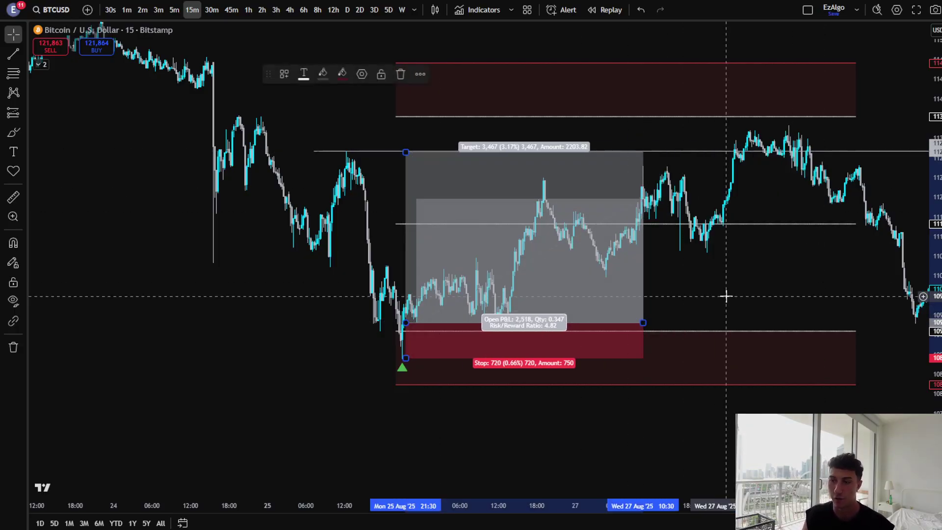
# Circle the middle white line inside the 25 August long position with the brush, and undo the mark.
pyautogui.click(14, 132)
pyautogui.moveTo(583, 212); pyautogui.dragTo(577, 218)
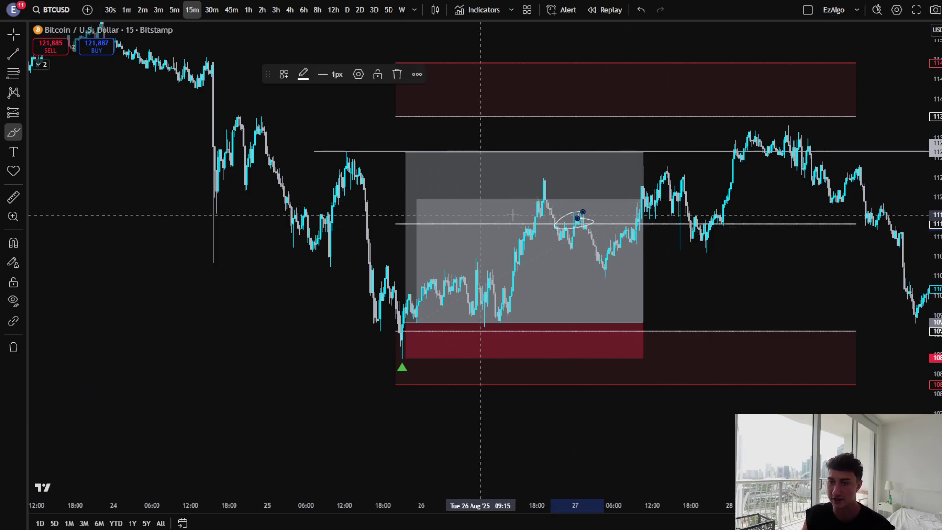
pyautogui.hotkey('ctrl', 'z')
pyautogui.click(582, 205)
pyautogui.click(351, 224)
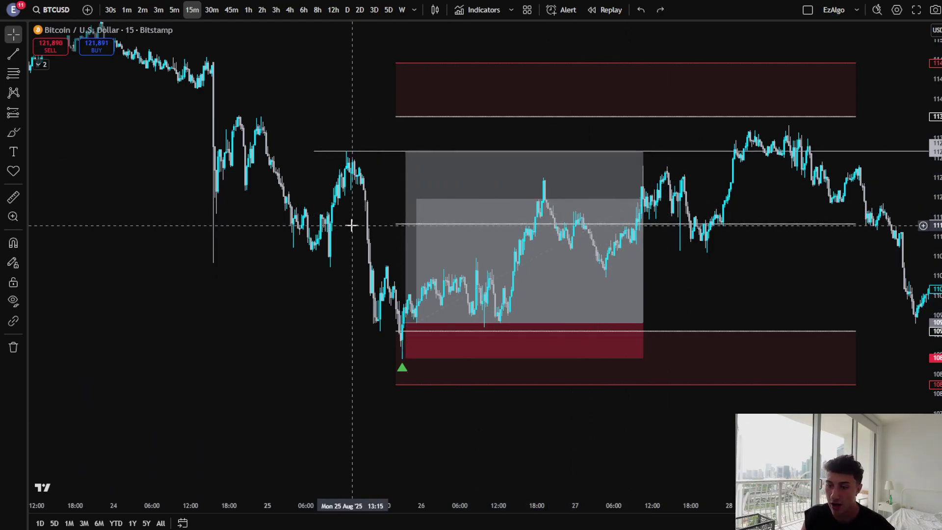
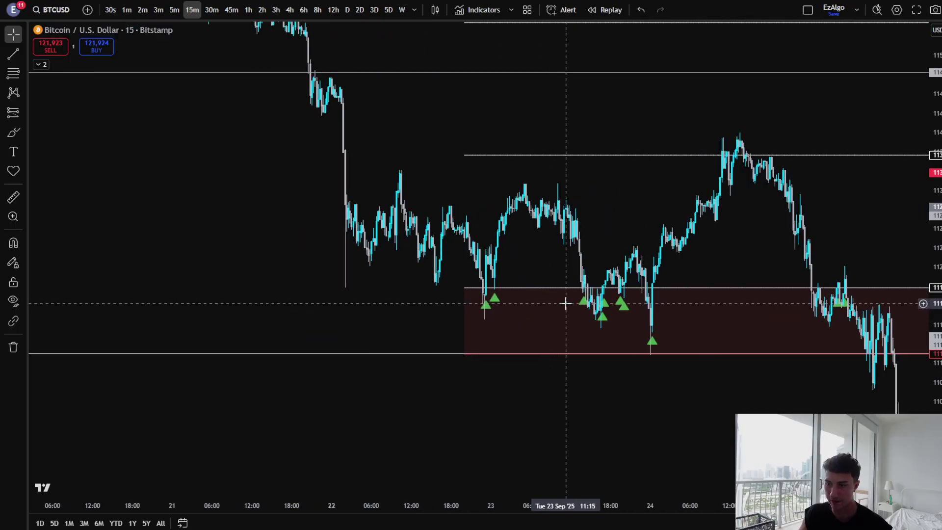
# Place a long position at the first green signals around the start of 23 September, with its stop inside the lower red zone.
pyautogui.click(13, 112)
pyautogui.click(54, 124)
pyautogui.scroll(2, 492, 242)
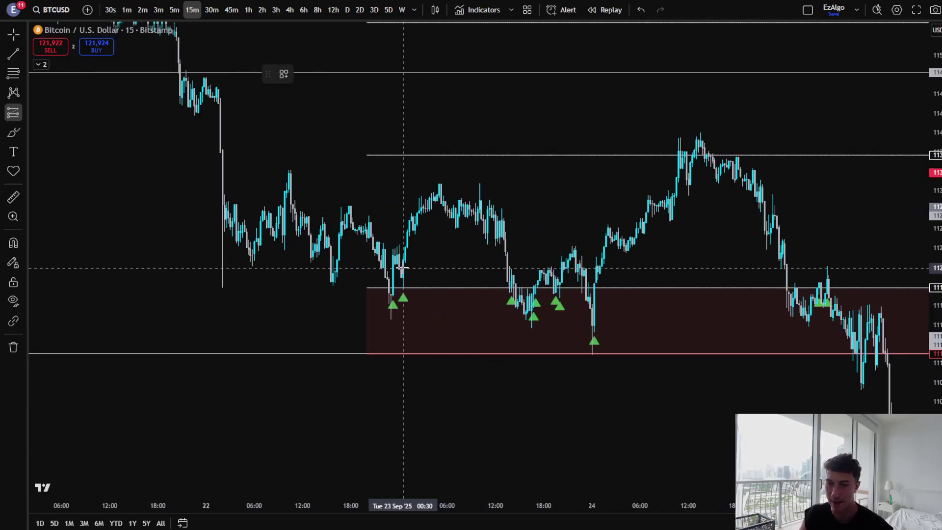
pyautogui.click(395, 256)
pyautogui.moveTo(394, 354); pyautogui.dragTo(402, 310)
pyautogui.click(319, 205)
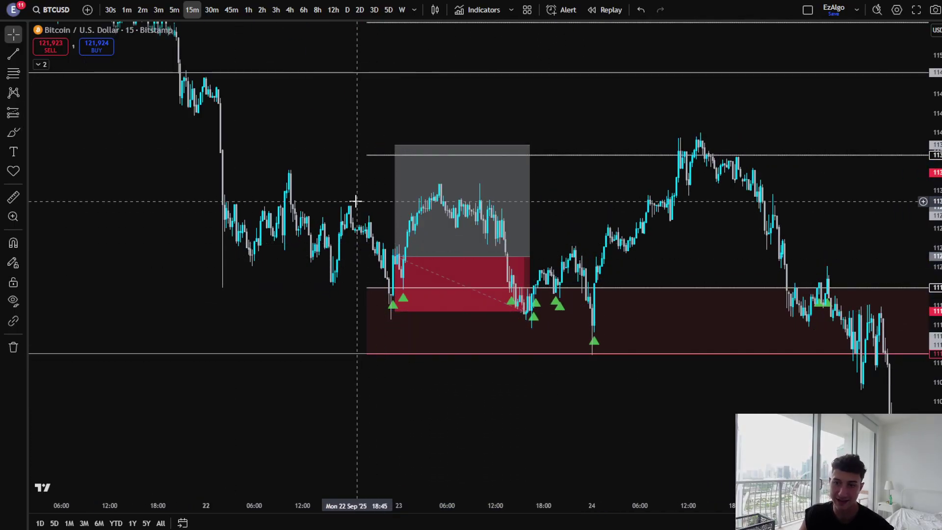
pyautogui.hotkey('alt', 'j')
pyautogui.click(324, 205)
# Move the long position to the green signal on 24 September, entering at 00:45 with its stop about 541 below entry.
pyautogui.moveTo(480, 245); pyautogui.dragTo(596, 264)
pyautogui.moveTo(511, 330); pyautogui.dragTo(512, 317)
pyautogui.moveTo(533, 258); pyautogui.dragTo(615, 274)
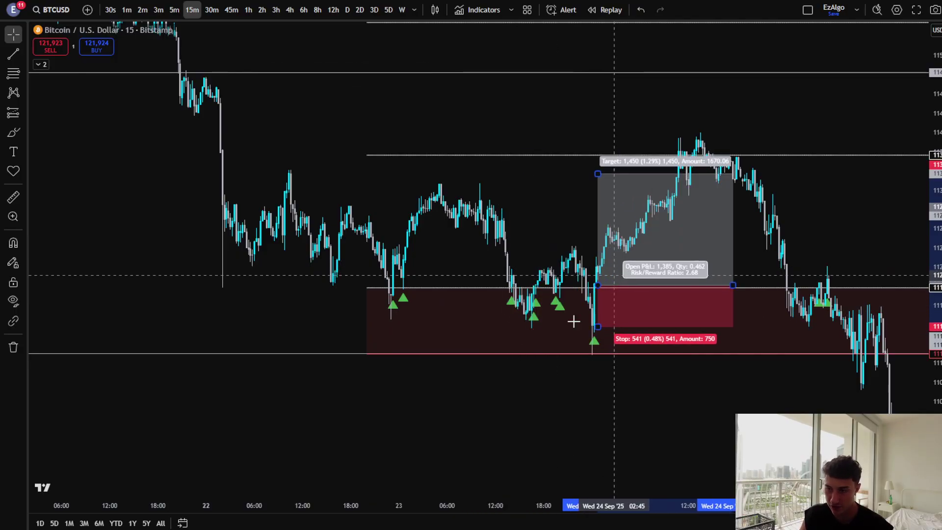
# Raise the 24 September long position's target to the middle white line, and delete the position.
pyautogui.hscroll(3, 572, 322)
pyautogui.moveTo(547, 169); pyautogui.dragTo(547, 150)
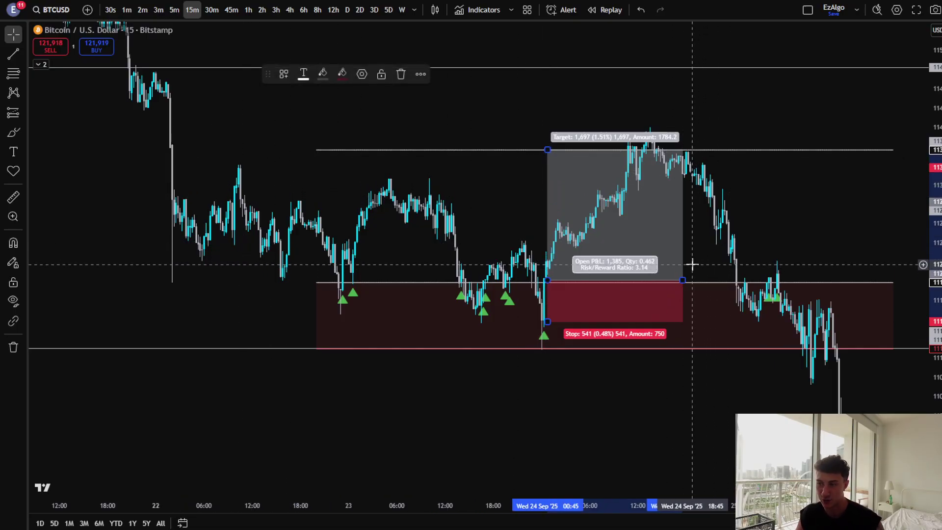
pyautogui.click(400, 74)
# Place a short position just below the upper white line, right after the first red signals at the start of 30 September.
pyautogui.hscroll(15, 686, 252)
pyautogui.click(23, 110)
pyautogui.click(51, 141)
pyautogui.click(526, 167)
pyautogui.scroll(1, 510, 132)
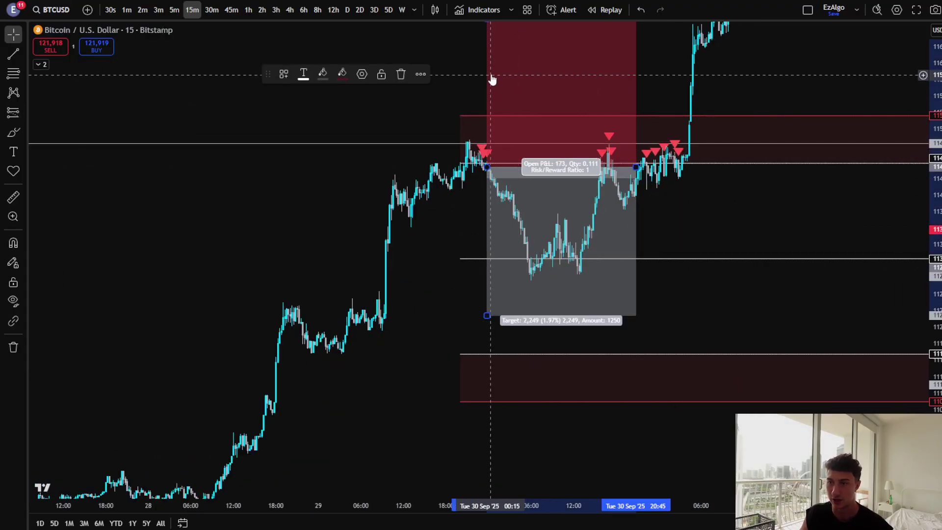
# Set the 30 September short position's stop about 490 above entry and its target at the middle white line.
pyautogui.moveTo(485, 22); pyautogui.dragTo(485, 135)
pyautogui.moveTo(476, 206); pyautogui.dragTo(470, 260)
pyautogui.moveTo(481, 369); pyautogui.dragTo(484, 315)
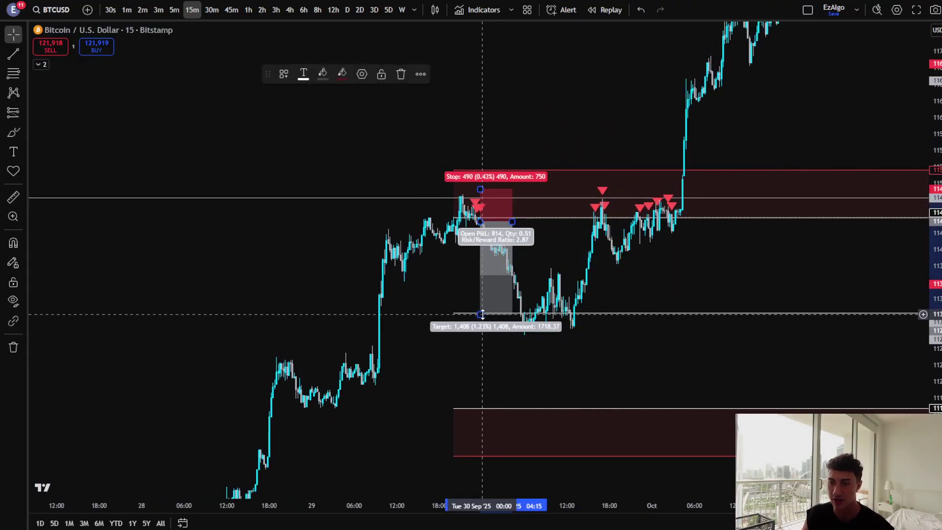
pyautogui.moveTo(484, 315); pyautogui.dragTo(483, 314)
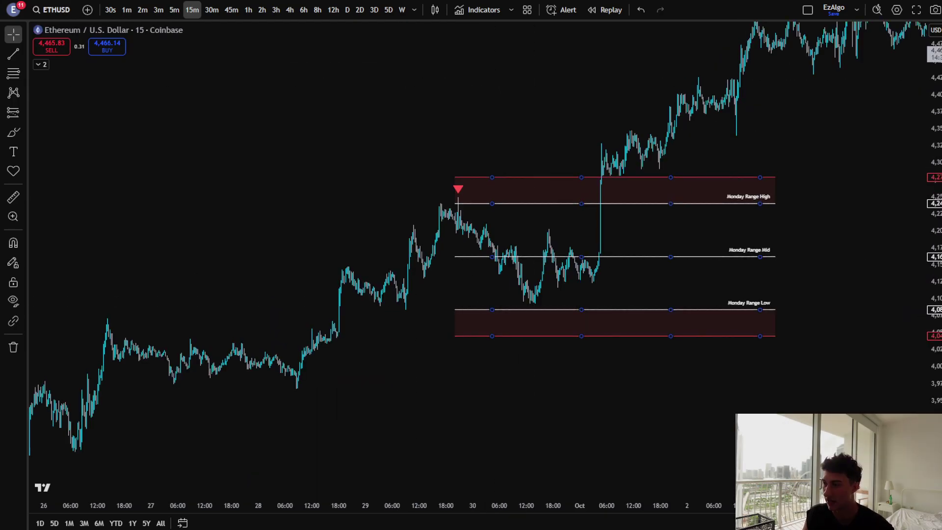
# On the 15-minute Ethereum chart, place a long position after the 16 September green signals, entering at 13:00 with its stop about 56 below entry.
pyautogui.moveTo(642, 257); pyautogui.dragTo(791, 256)
pyautogui.scroll(2, 791, 257)
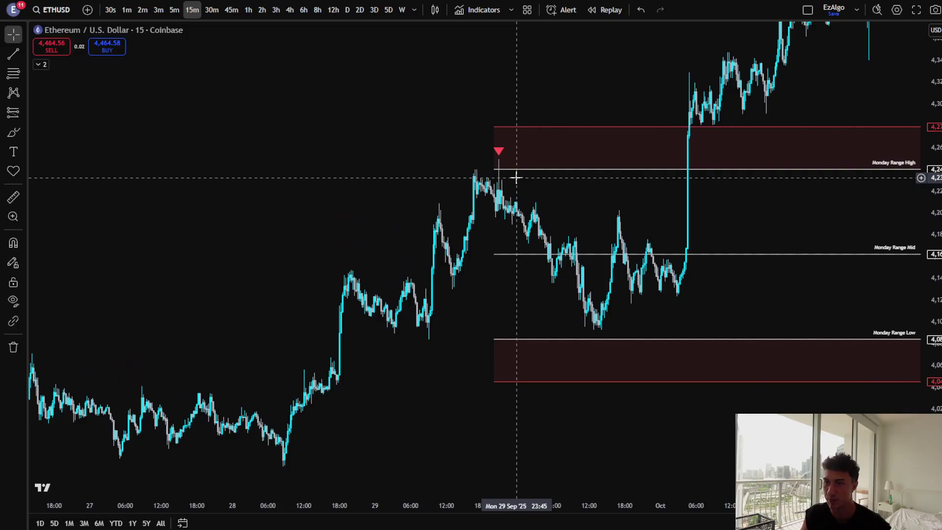
pyautogui.moveTo(671, 283); pyautogui.dragTo(541, 372)
pyautogui.scroll(-4, 540, 372)
pyautogui.moveTo(250, 441); pyautogui.dragTo(439, 280)
pyautogui.moveTo(385, 377); pyautogui.dragTo(626, 246)
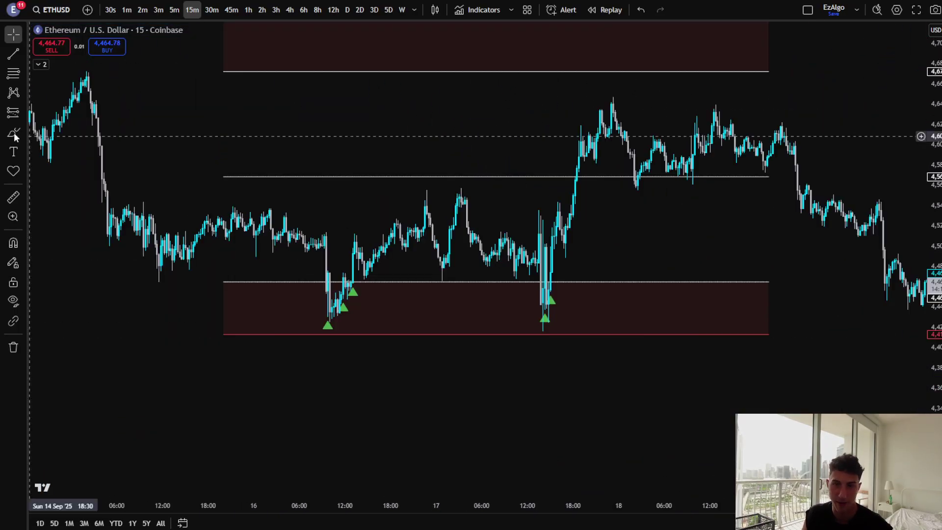
pyautogui.click(14, 132)
pyautogui.click(59, 125)
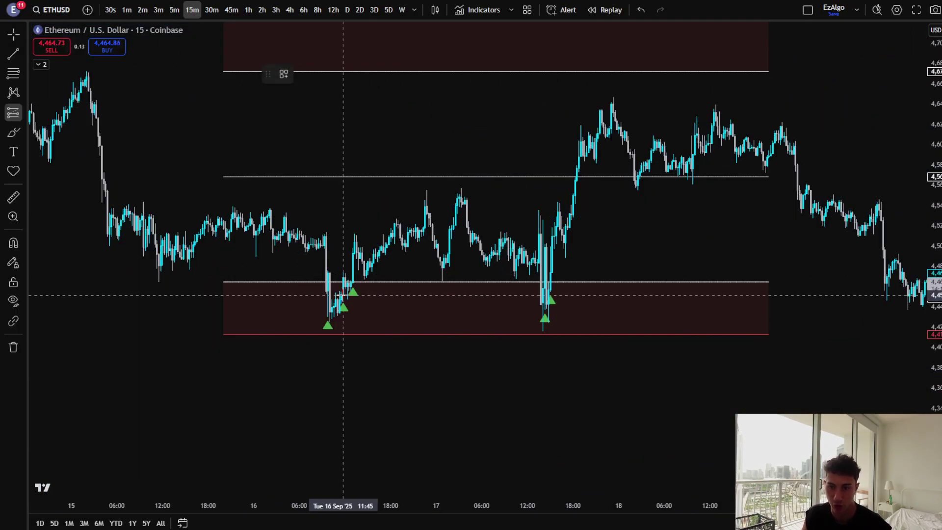
pyautogui.click(334, 271)
pyautogui.moveTo(334, 273); pyautogui.dragTo(352, 275)
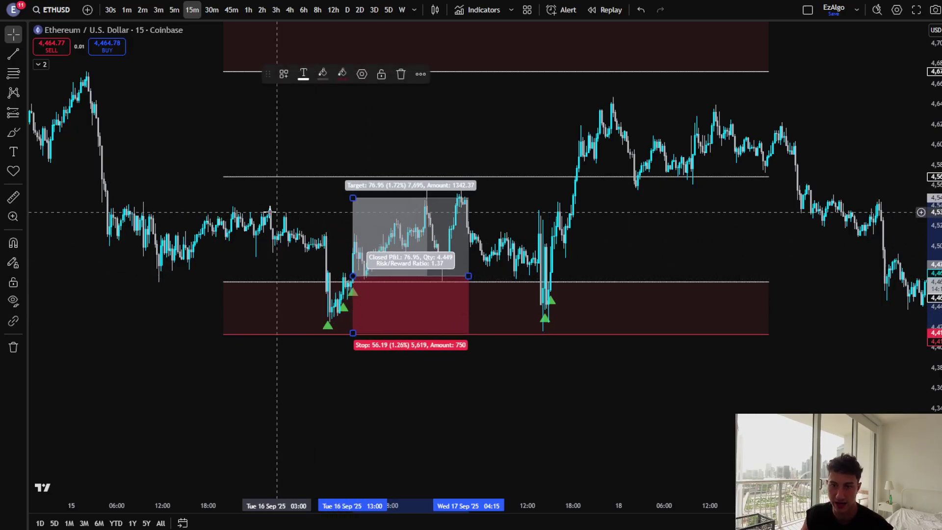
# Move the long position to the 17 September green signals, with its stop about 41 below entry and its target at the middle white line.
pyautogui.moveTo(297, 207); pyautogui.dragTo(317, 207)
pyautogui.moveTo(413, 233); pyautogui.dragTo(605, 245)
pyautogui.moveTo(552, 210); pyautogui.dragTo(554, 175)
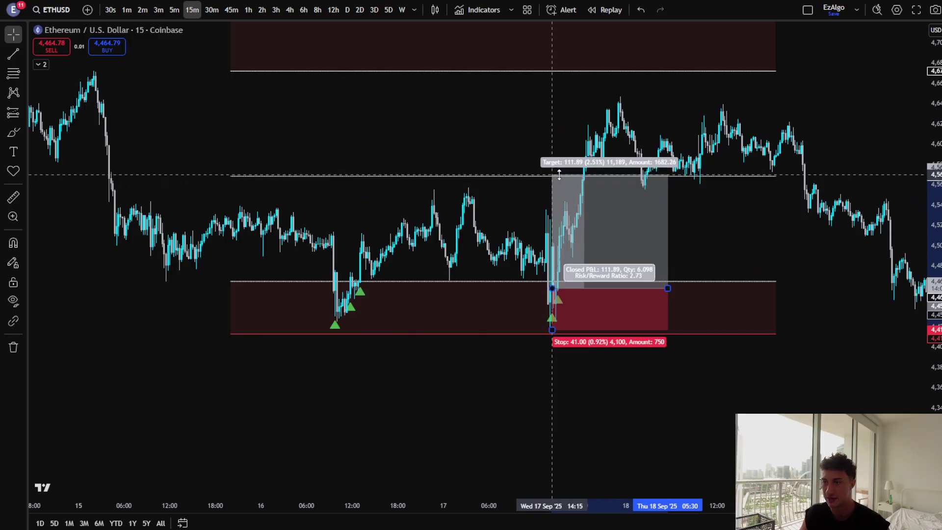
pyautogui.click(508, 234)
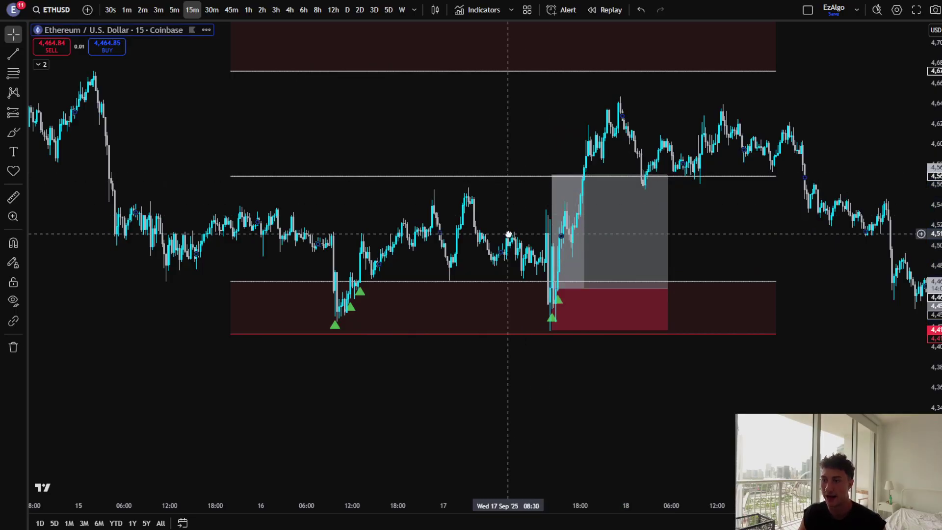
# Examine the green and red signals of the earlier Ethereum range between 9 and 11 September.
pyautogui.scroll(-2, 559, 245)
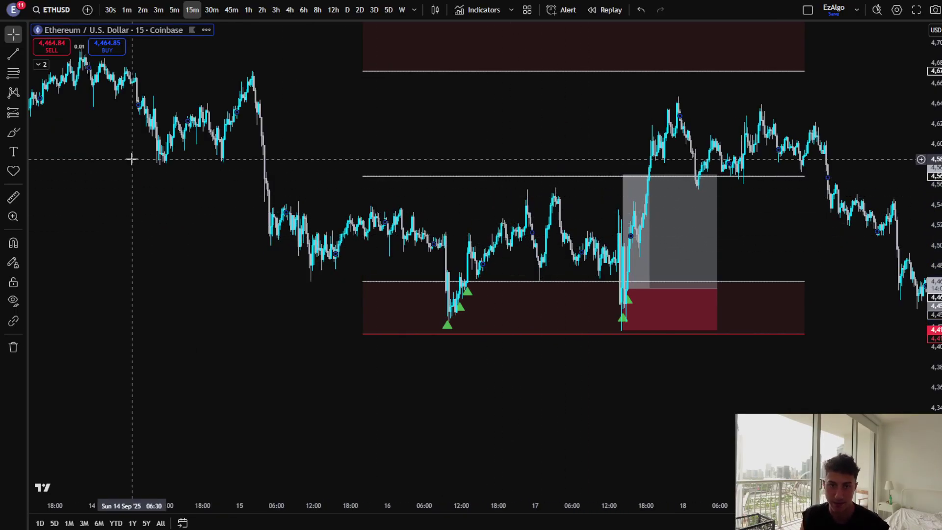
pyautogui.moveTo(598, 194); pyautogui.dragTo(742, 132)
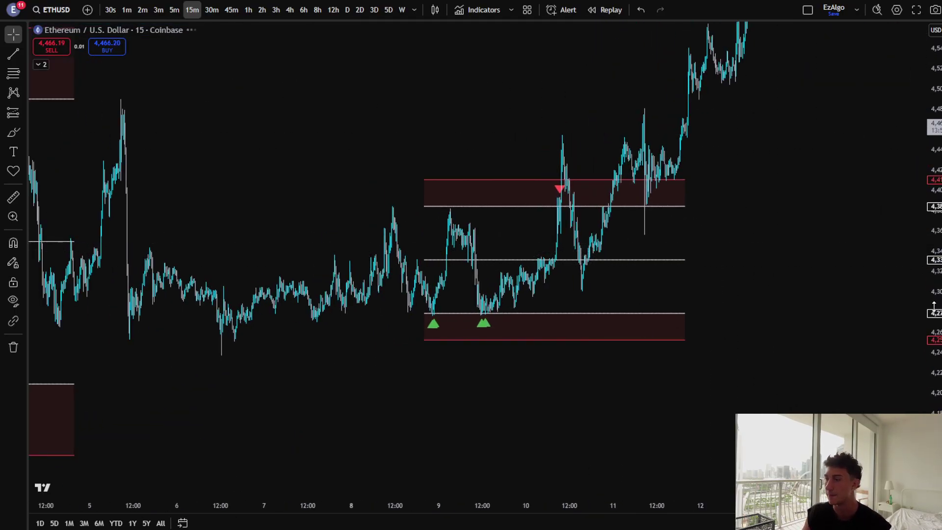
pyautogui.moveTo(936, 308); pyautogui.dragTo(936, 208)
pyautogui.moveTo(643, 238); pyautogui.dragTo(839, 233)
pyautogui.scroll(3, 838, 234)
pyautogui.moveTo(392, 259); pyautogui.dragTo(757, 228)
pyautogui.scroll(-2, 759, 220)
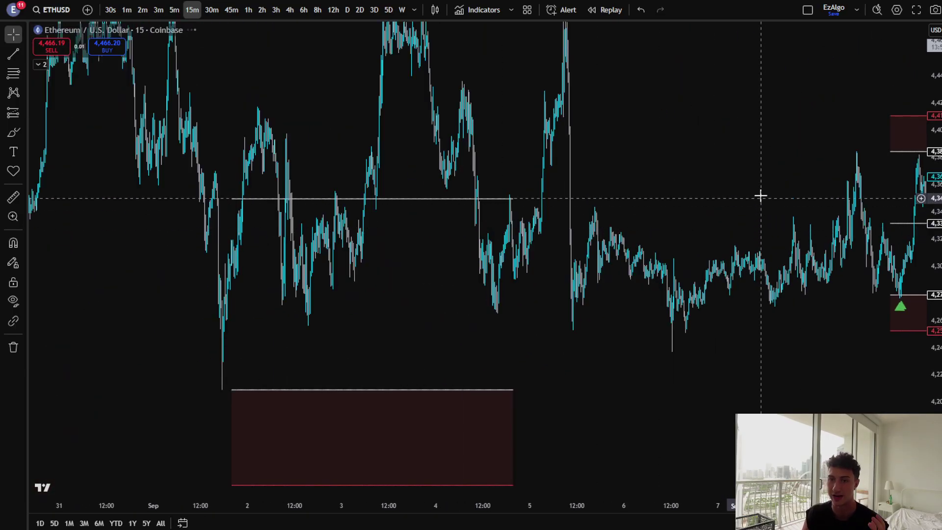
# Place a short position after the 3 September red signal, with its stop about 25.75 above entry and its target about 191 below.
pyautogui.moveTo(923, 191); pyautogui.dragTo(937, 290)
pyautogui.moveTo(935, 374); pyautogui.dragTo(934, 446)
pyautogui.moveTo(650, 335); pyautogui.dragTo(815, 327)
pyautogui.scroll(3, 814, 324)
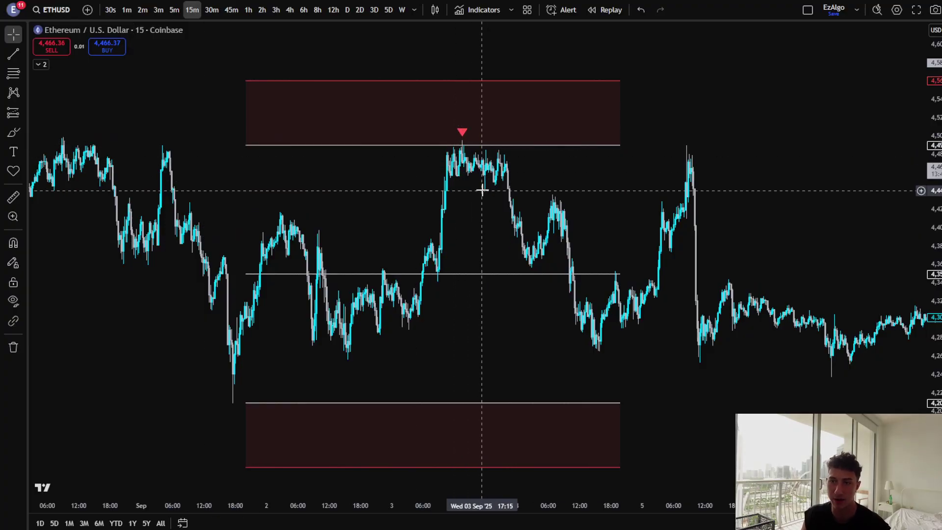
pyautogui.click(25, 117)
pyautogui.click(89, 146)
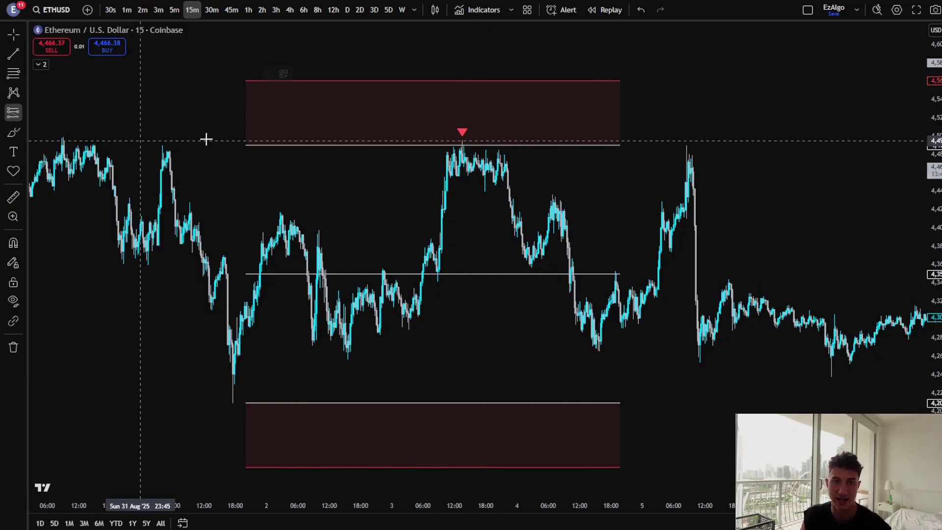
pyautogui.click(468, 147)
pyautogui.moveTo(470, 110); pyautogui.dragTo(470, 136)
pyautogui.moveTo(470, 213)
pyautogui.mouseDown()
pyautogui.moveTo(481, 280)
pyautogui.moveTo(466, 306)
pyautogui.moveTo(474, 334)
pyautogui.mouseUp()
# Mark the 2 September lows with a horizontal ray at the target level, and delete the short position.
pyautogui.click(360, 335)
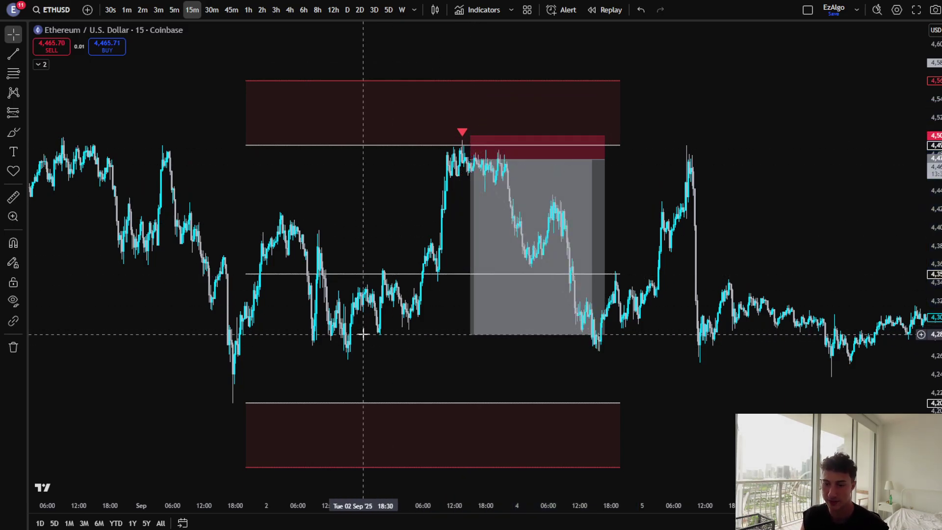
pyautogui.click(492, 266)
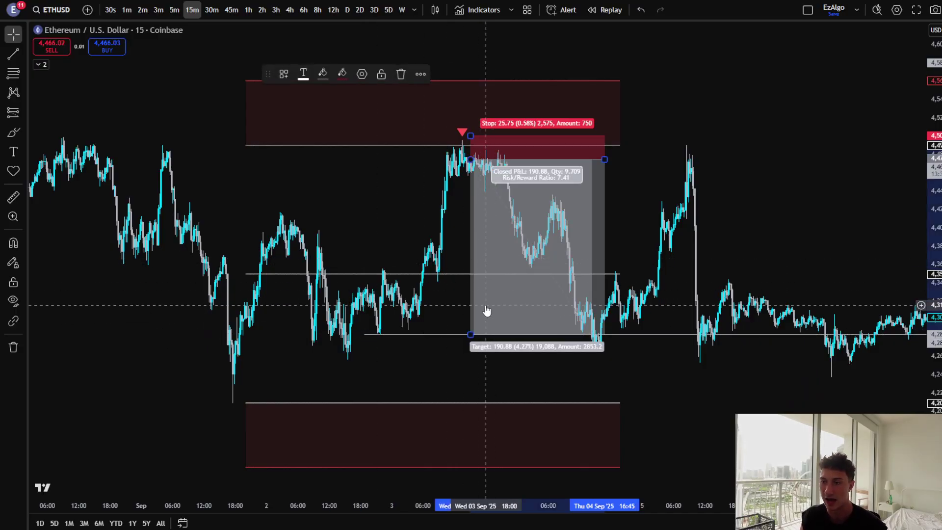
pyautogui.press('Delete')
# Examine the green reclaim signal at the lower zone of the range starting late on 25 August.
pyautogui.moveTo(615, 308); pyautogui.dragTo(633, 382)
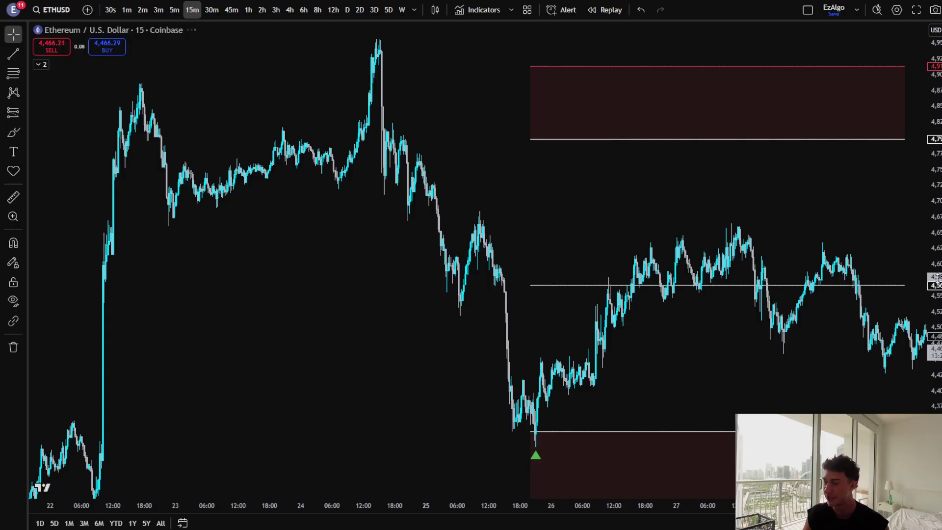
pyautogui.moveTo(934, 301); pyautogui.dragTo(935, 361)
pyautogui.moveTo(689, 312); pyautogui.dragTo(710, 251)
pyautogui.scroll(3, 510, 314)
pyautogui.moveTo(497, 317); pyautogui.dragTo(400, 331)
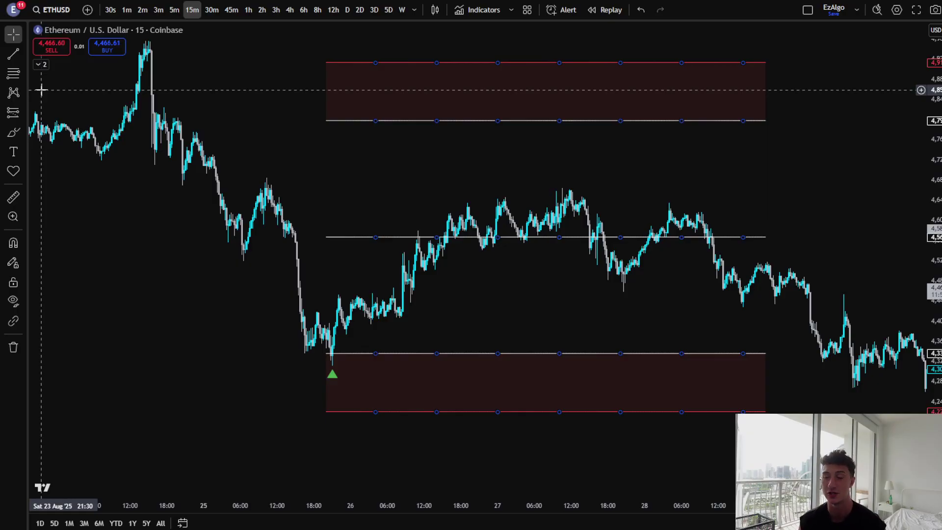
pyautogui.click(284, 191)
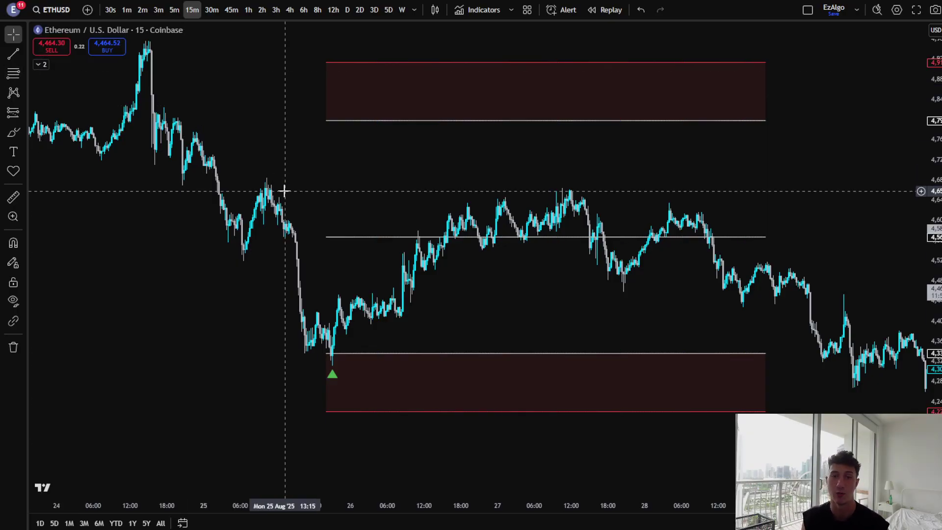
# Show the Algo V.17 indicator's signals on the chart, and hide them again.
pyautogui.click(41, 64)
pyautogui.click(362, 64)
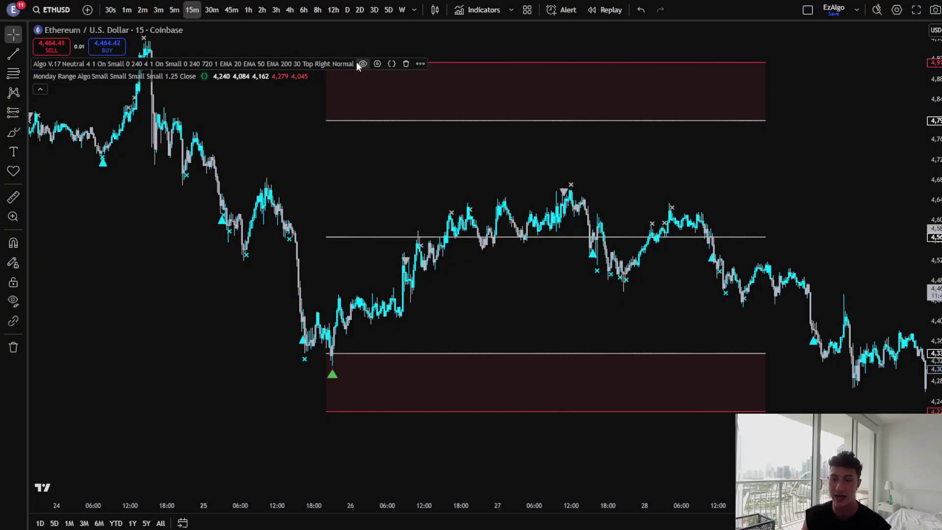
pyautogui.click(362, 64)
# Add the oscillator with Bull and Bear divergence labels below the price chart, and frame the late August range with it.
pyautogui.click(478, 10)
pyautogui.click(319, 295)
pyautogui.click(421, 356)
pyautogui.click(691, 140)
pyautogui.moveTo(267, 336); pyautogui.dragTo(373, 332)
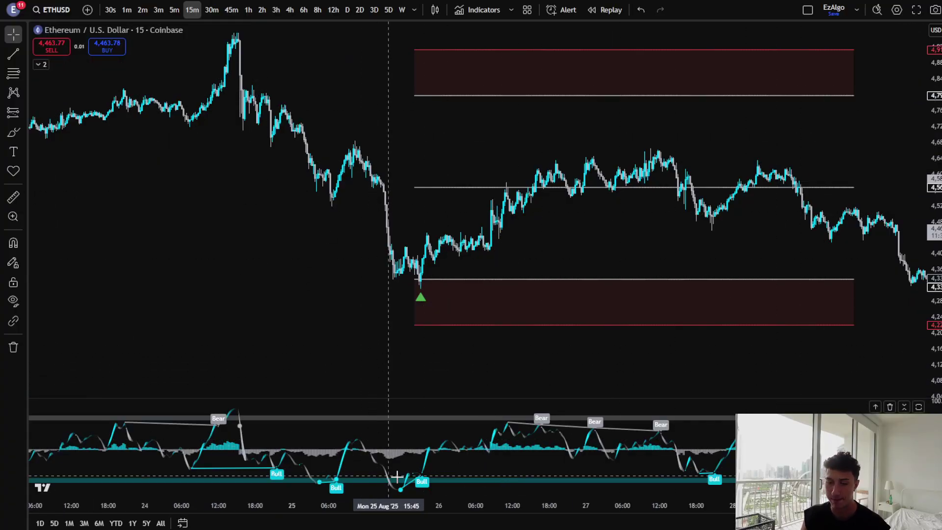
pyautogui.moveTo(350, 305); pyautogui.dragTo(286, 327)
pyautogui.moveTo(940, 294); pyautogui.dragTo(940, 285)
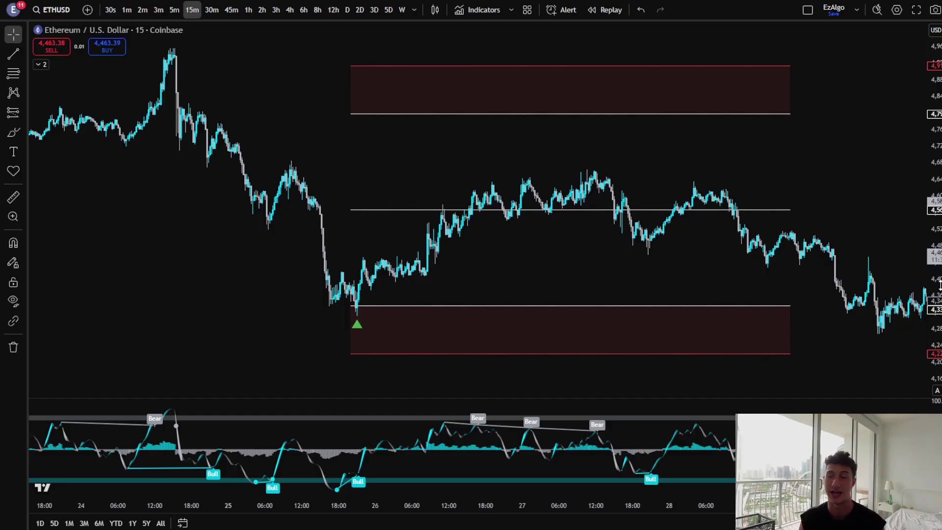